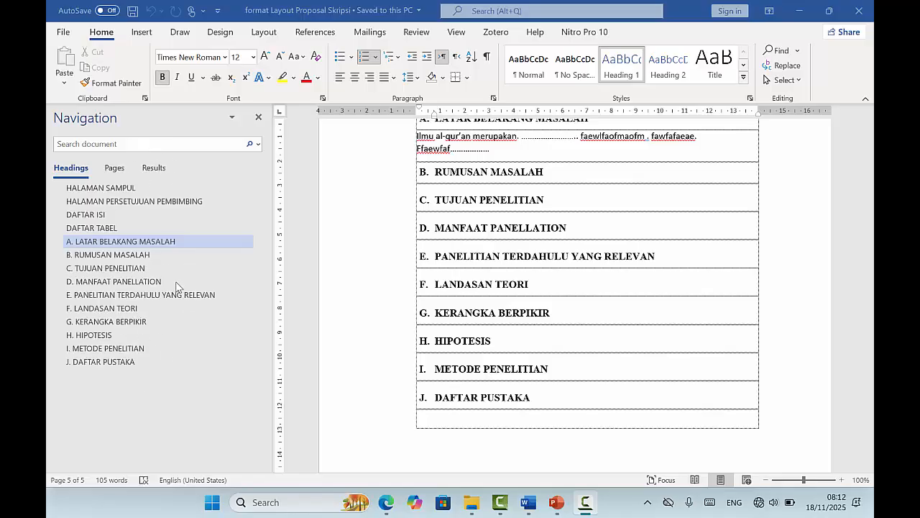
- Switch to the PowerPoint presentation "Langkah Awal Membuat Proposal Skripsi" and review its list of proposal-writing steps
{"action": "scroll", "coordinate": [633, 209], "scroll_direction": "up", "scroll_amount": 3}
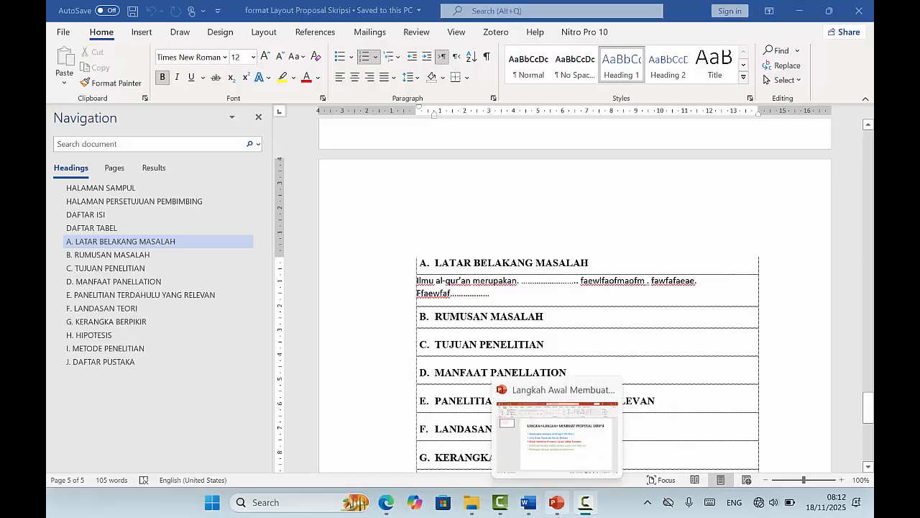
{"action": "left_click", "coordinate": [557, 501]}
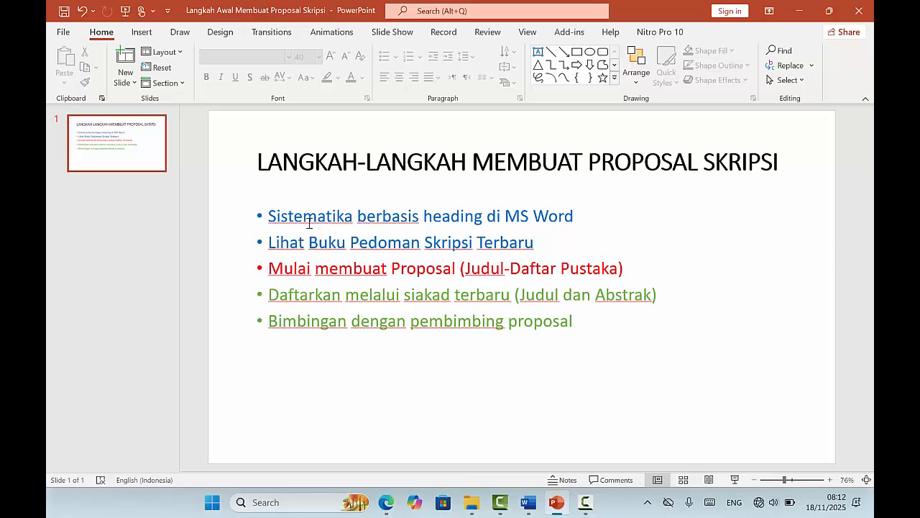
{"action": "left_click", "coordinate": [273, 217]}
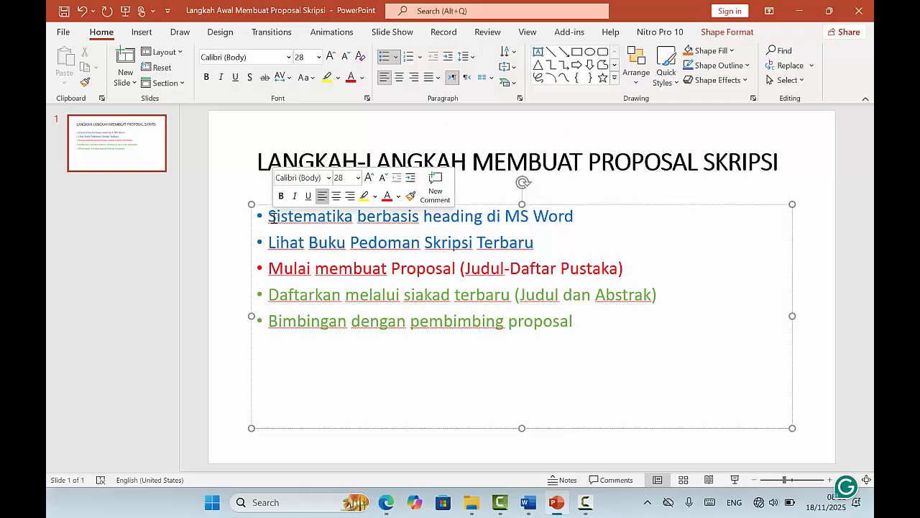
{"action": "left_click", "coordinate": [530, 503]}
{"action": "left_click", "coordinate": [538, 506]}
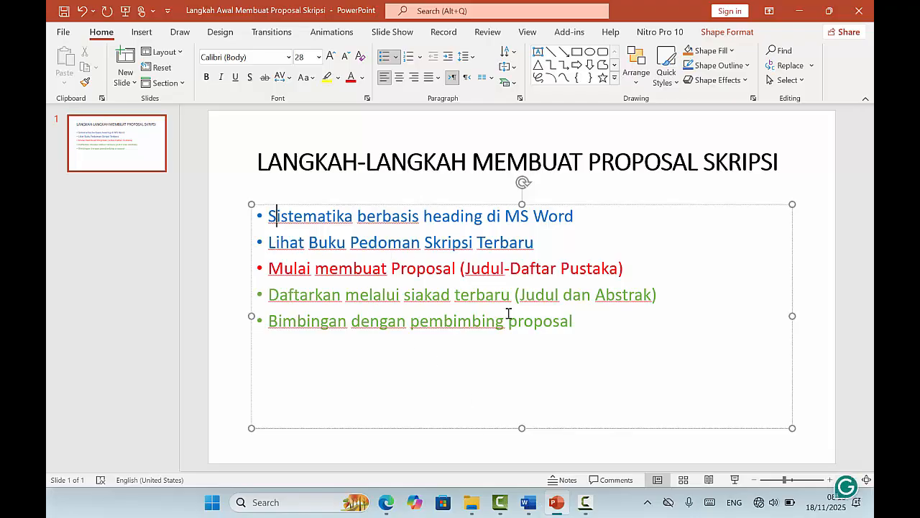
- Switch to the guidebook PDF in Edge and read section H, "Sistematika Proposal Skripsi dan Tesis", including the Pendahuluan subsections
{"action": "left_click", "coordinate": [392, 507]}
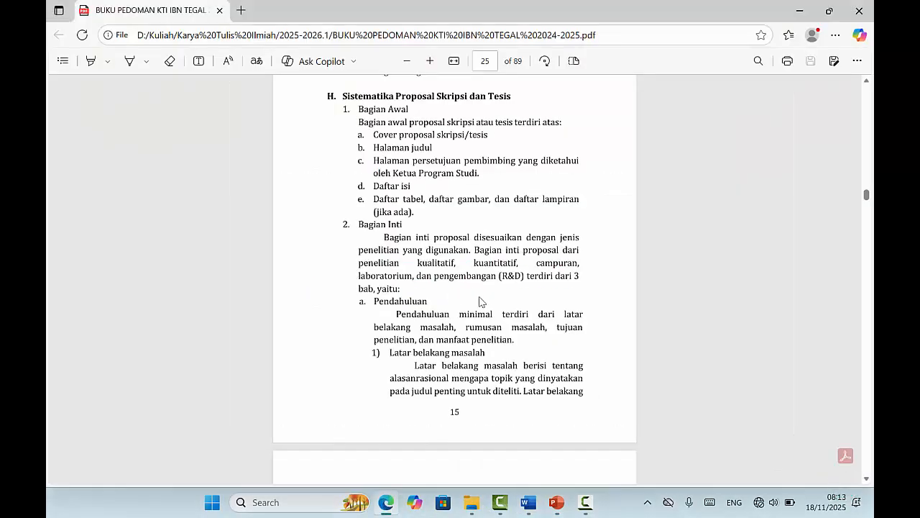
{"action": "scroll", "coordinate": [484, 304], "scroll_direction": "up", "scroll_amount": 1}
{"action": "scroll", "coordinate": [485, 303], "scroll_direction": "down", "scroll_amount": 1}
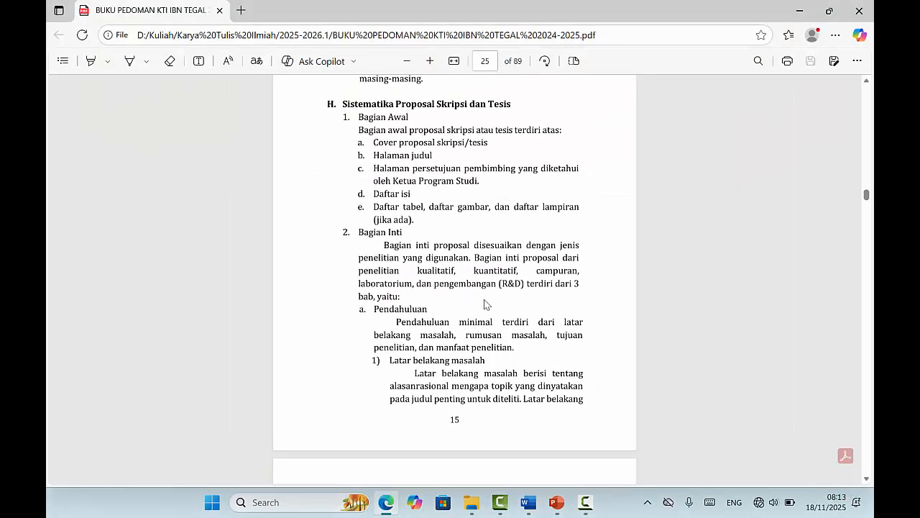
{"action": "scroll", "coordinate": [485, 304], "scroll_direction": "up", "scroll_amount": 2}
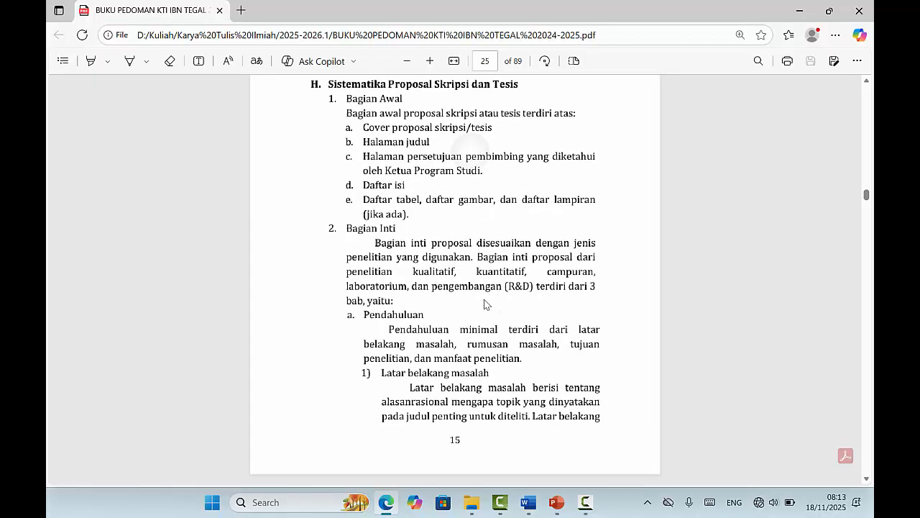
{"action": "scroll", "coordinate": [485, 304], "scroll_direction": "down", "scroll_amount": 10}
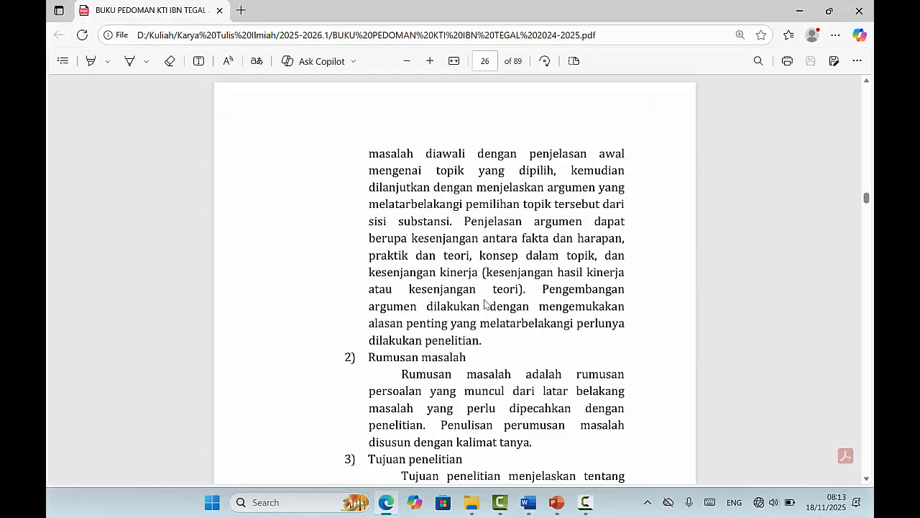
{"action": "scroll", "coordinate": [485, 303], "scroll_direction": "down", "scroll_amount": 2}
{"action": "scroll", "coordinate": [484, 304], "scroll_direction": "up", "scroll_amount": 5}
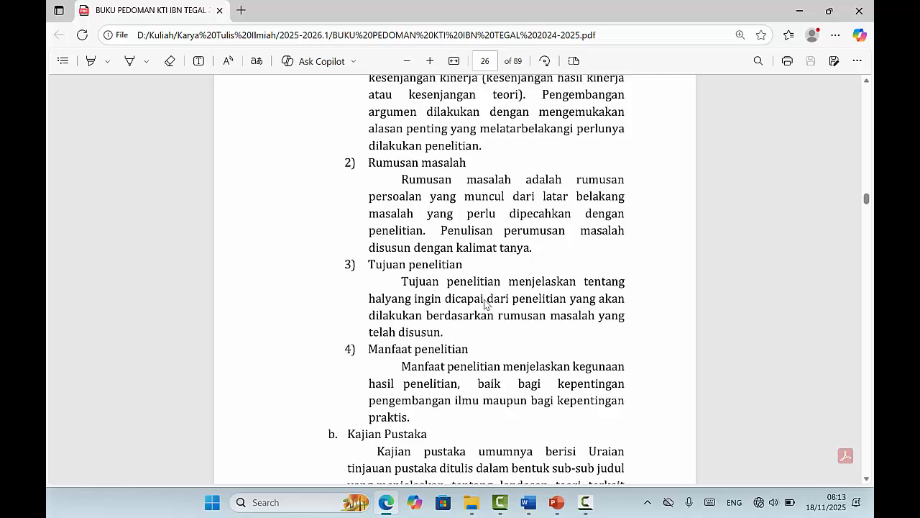
- Switch to the proposal format document in Word and visit the headings LANDASAN TEORI, MANFAAT PANELLATION and RUMUSAN MASALAH
{"action": "left_click", "coordinate": [528, 502]}
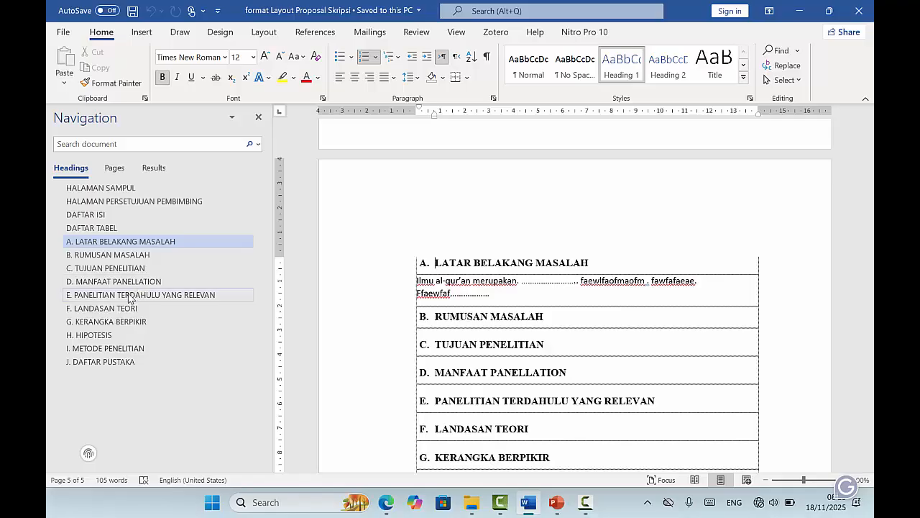
{"action": "left_click", "coordinate": [89, 311]}
{"action": "left_click", "coordinate": [112, 281]}
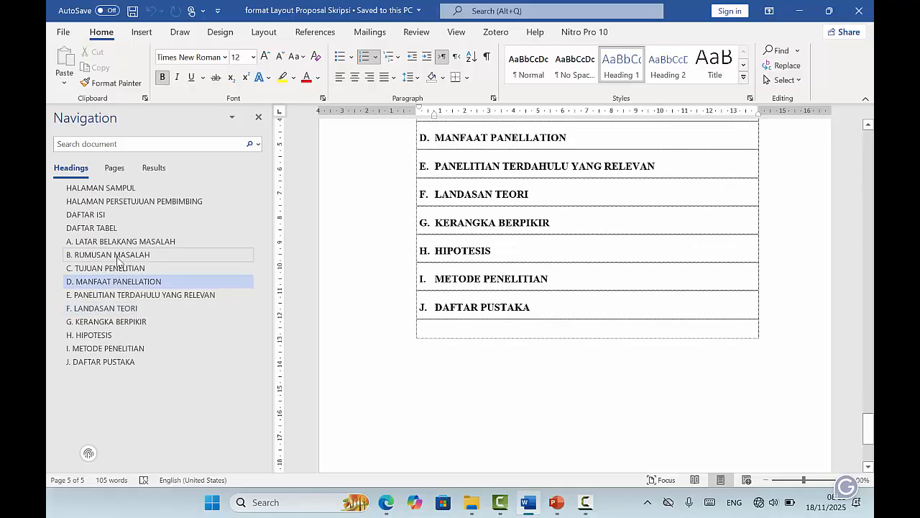
{"action": "left_click", "coordinate": [117, 260]}
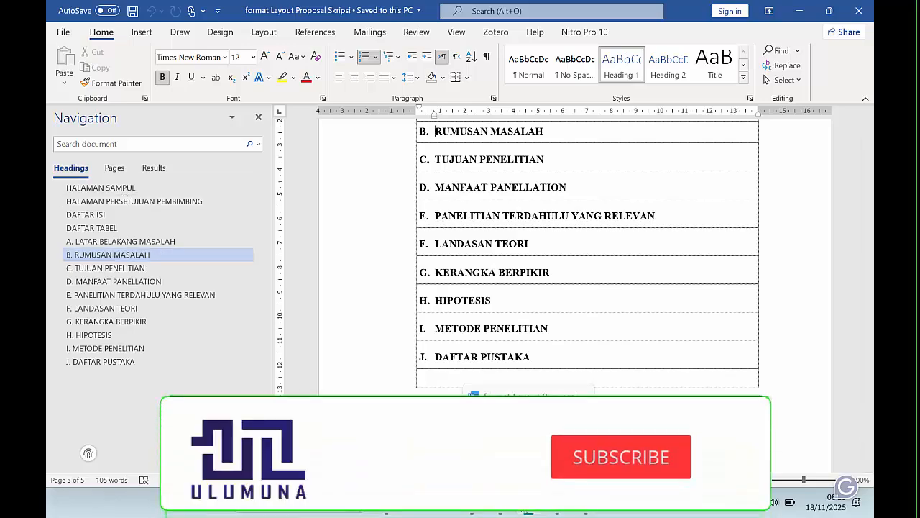
- Return to the PowerPoint slide and point out the bullets on siakad registration and on guidance from the proposal supervisor
{"action": "left_click", "coordinate": [386, 503]}
{"action": "left_click", "coordinate": [557, 503]}
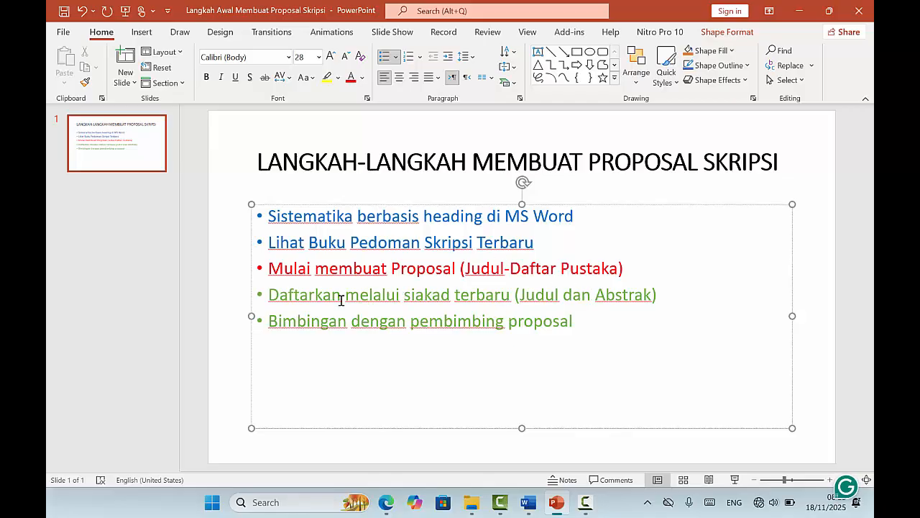
{"action": "left_click_drag", "start_coordinate": [359, 294], "coordinate": [669, 302]}
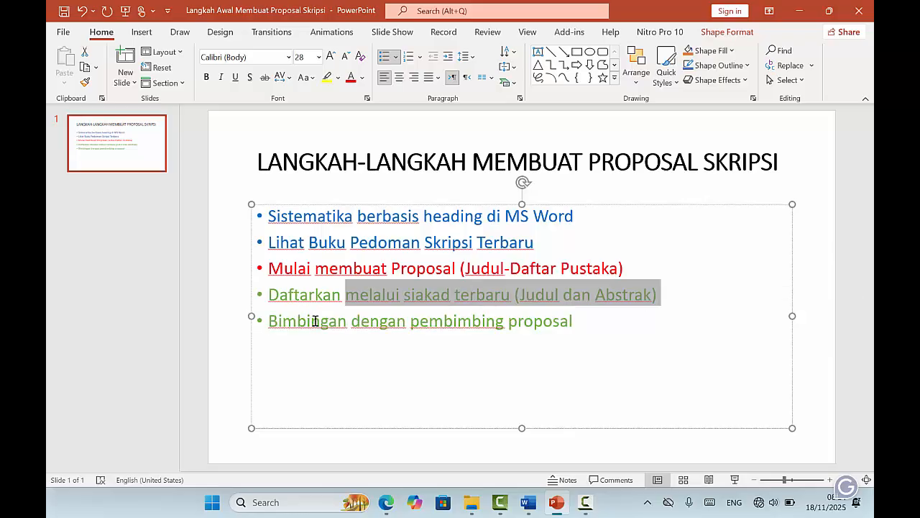
{"action": "left_click_drag", "start_coordinate": [306, 321], "coordinate": [548, 320]}
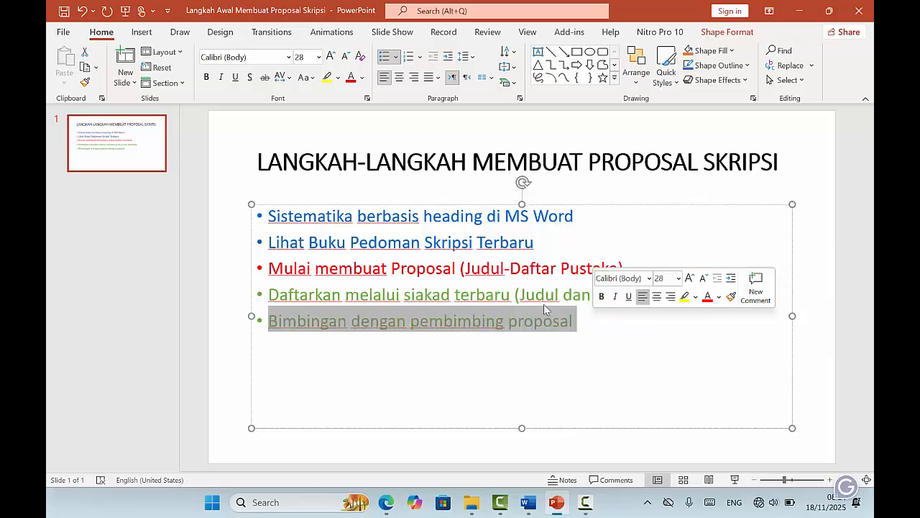
{"action": "left_click", "coordinate": [383, 264]}
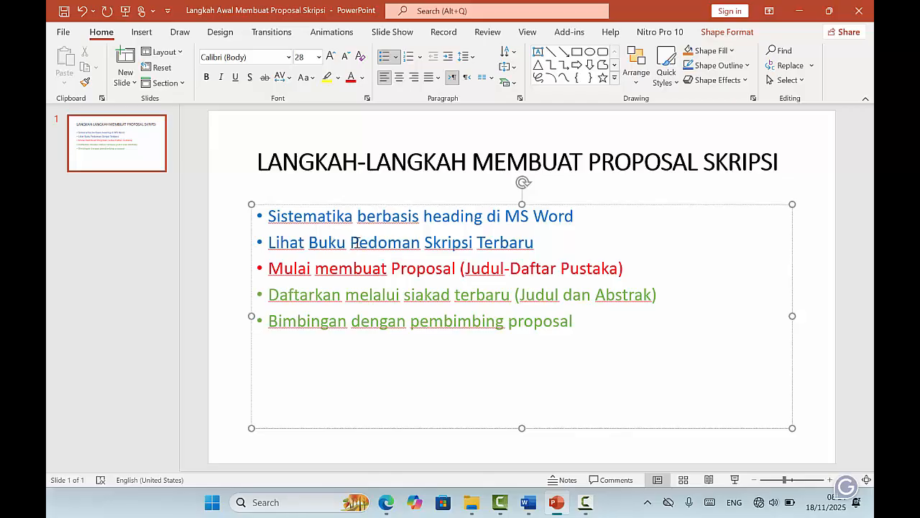
- Switch to Word, create a new blank document and close its heading navigation
{"action": "left_click", "coordinate": [525, 501]}
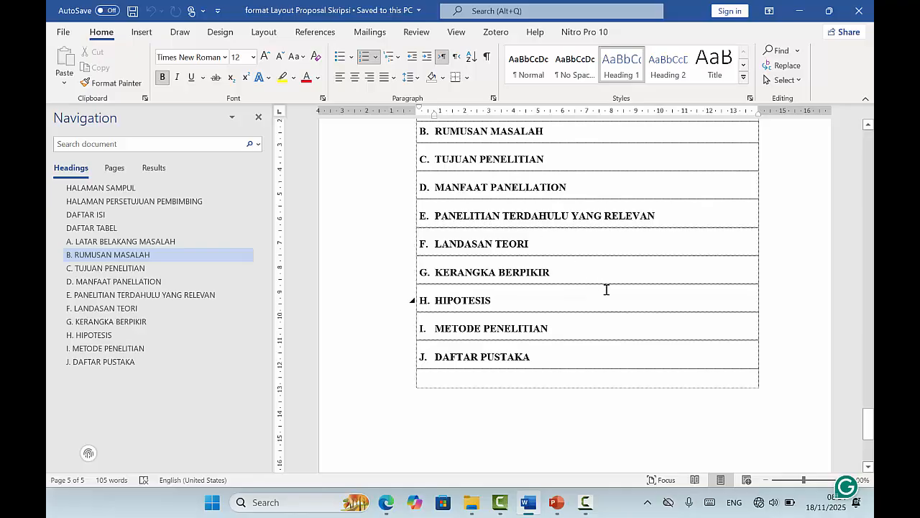
{"action": "scroll", "coordinate": [532, 269], "scroll_direction": "up", "scroll_amount": 1}
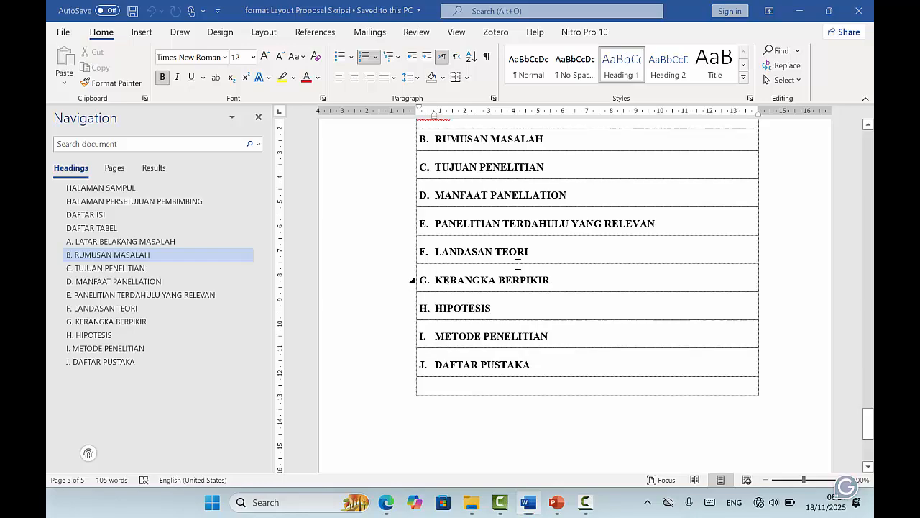
{"action": "key", "text": "ctrl+n"}
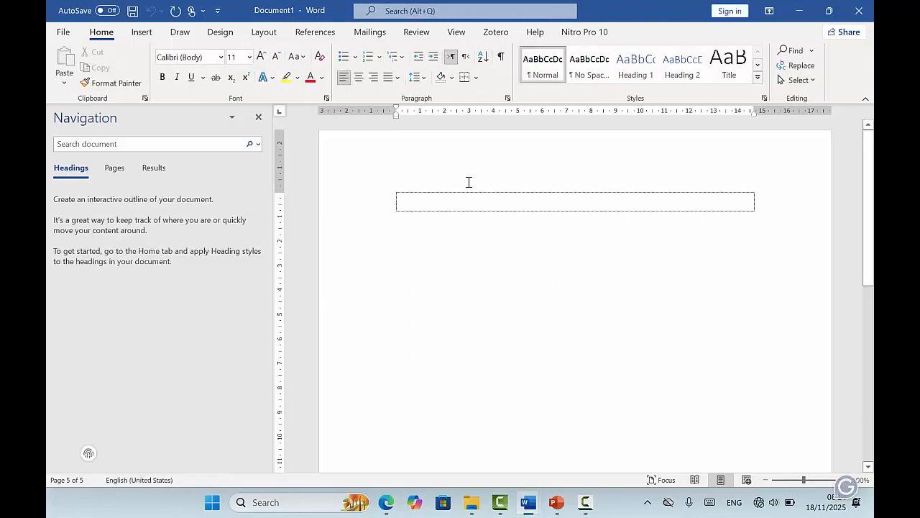
{"action": "left_click", "coordinate": [258, 118]}
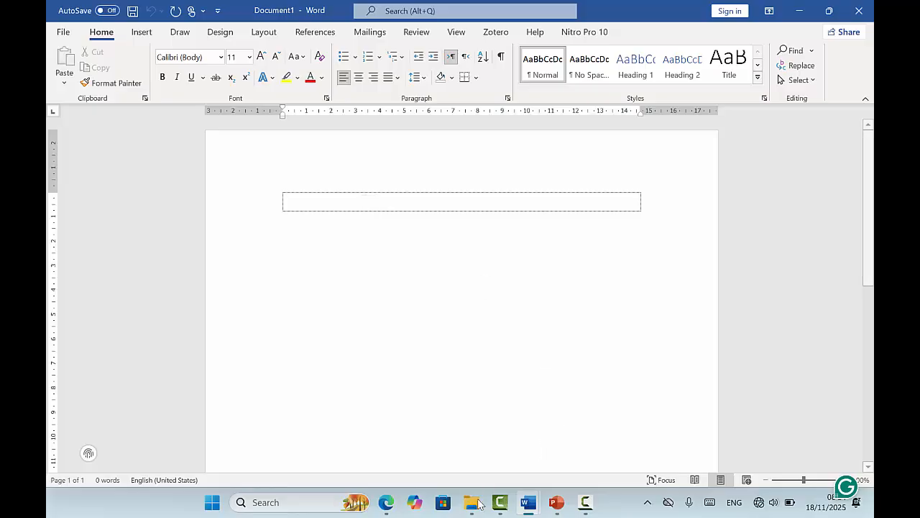
- Switch to the guidebook PDF in Edge and examine the Bagian Awal list in section H
{"action": "mouse_move", "coordinate": [557, 503]}
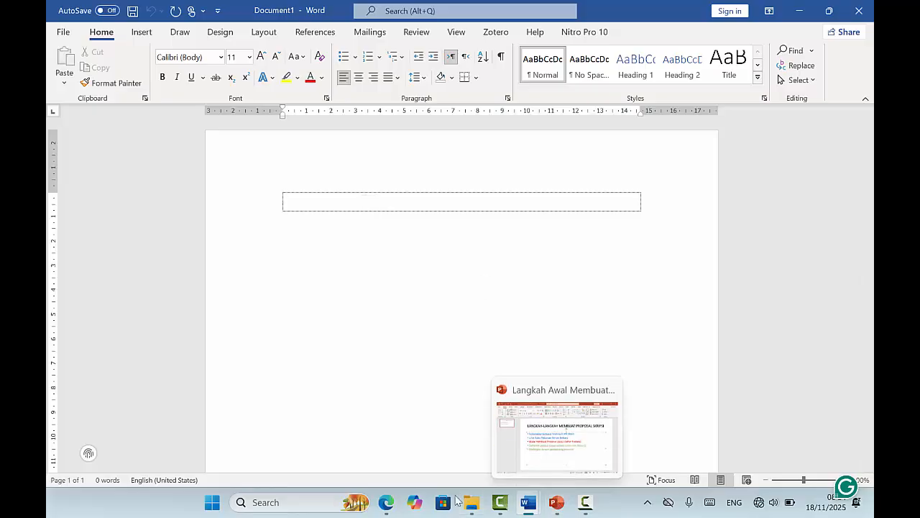
{"action": "left_click", "coordinate": [386, 501]}
{"action": "scroll", "coordinate": [563, 220], "scroll_direction": "up", "scroll_amount": 8}
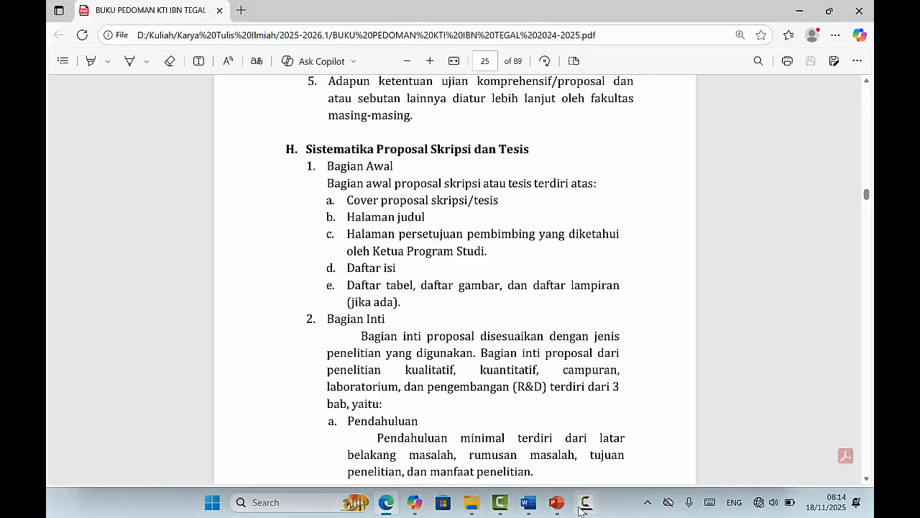
- Switch to the blank Word document and enter COVER and HALAMAN JUDUL as two separate paragraphs
{"action": "mouse_move", "coordinate": [529, 502]}
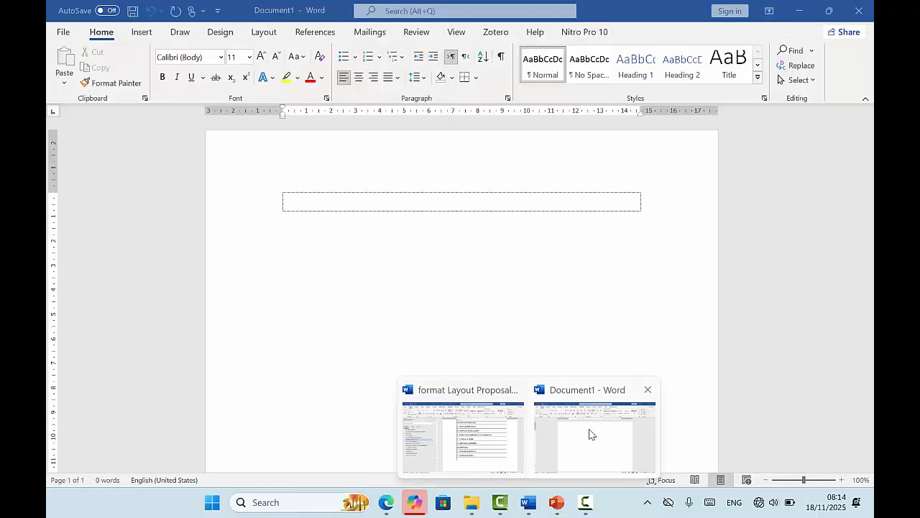
{"action": "left_click", "coordinate": [593, 434]}
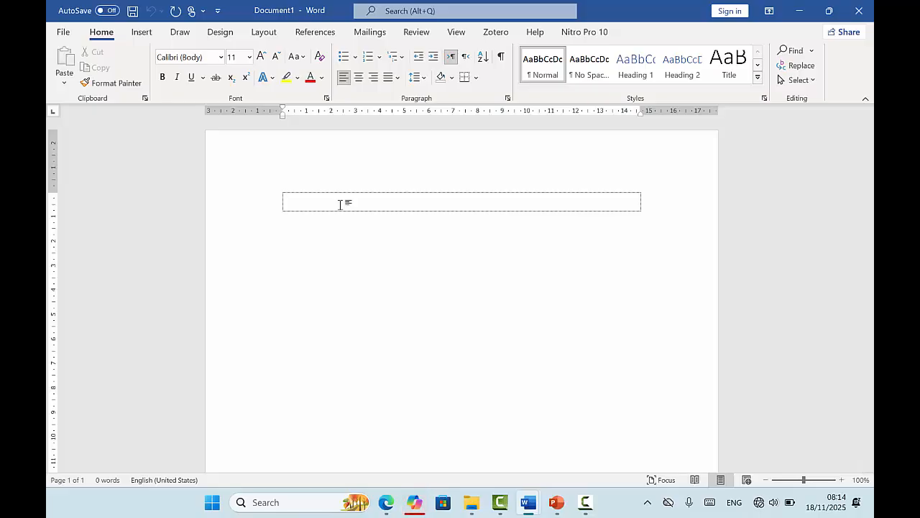
{"action": "type", "text": "C"}
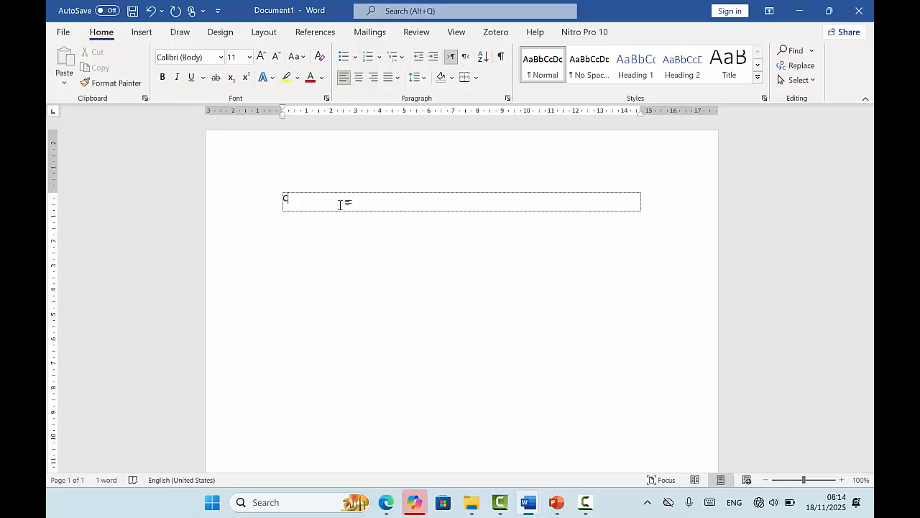
{"action": "type", "text": "OVER"}
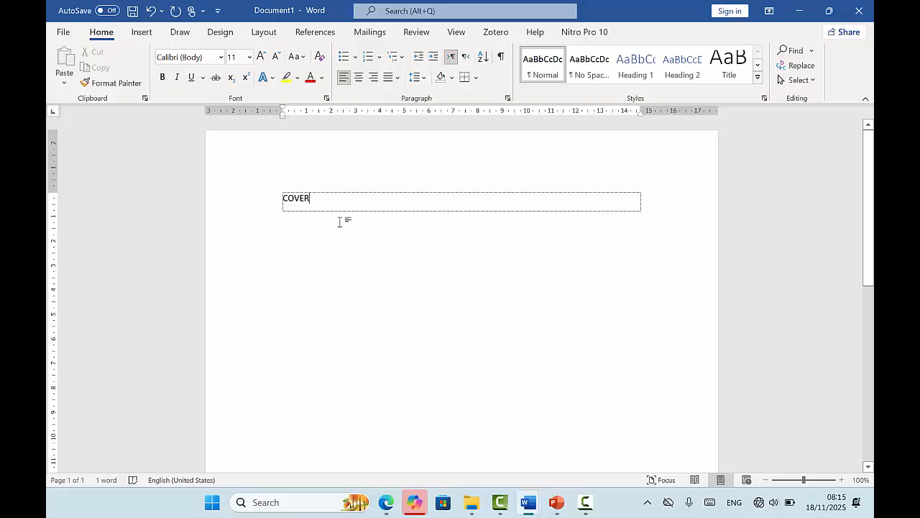
{"action": "key", "text": "Tab"}
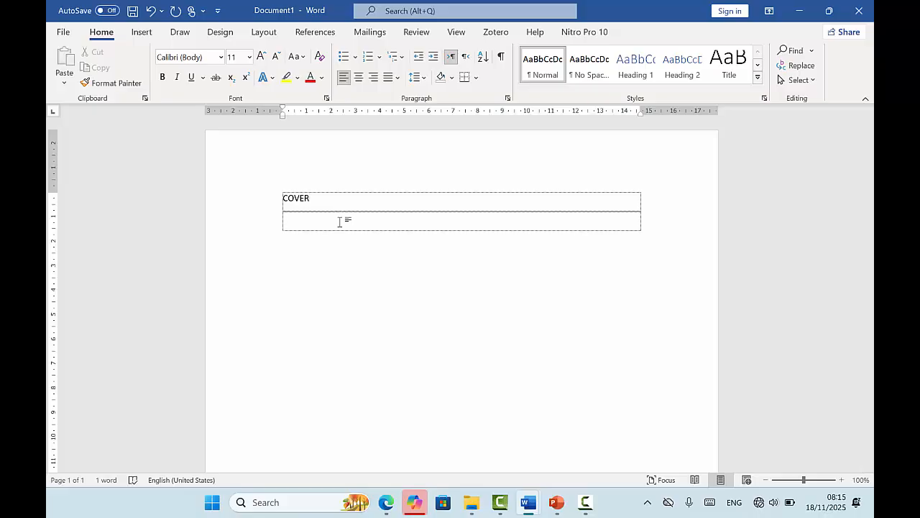
{"action": "type", "text": "HALAMAN JUDUL"}
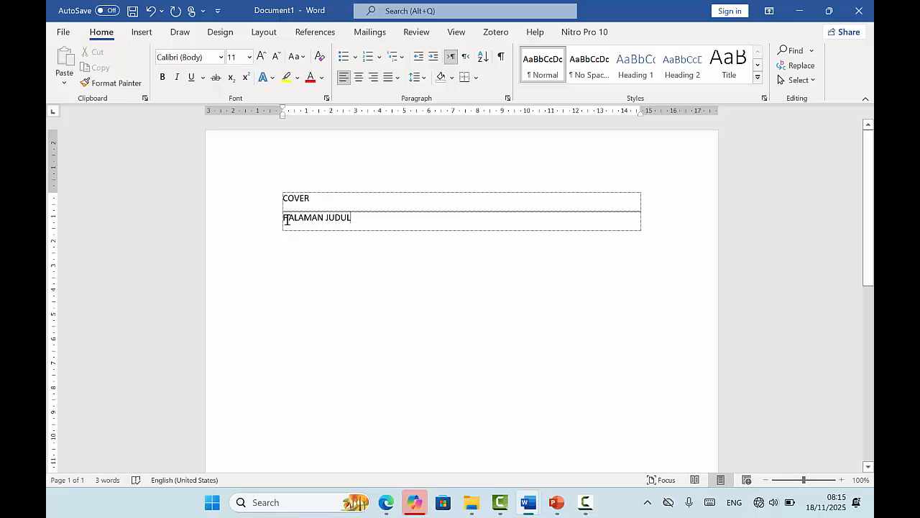
- Add HALAMAN PERSETUJUAN below HALAMAN JUDUL, and start the following paragraph with DAFTAR
{"action": "left_click_drag", "start_coordinate": [282, 219], "coordinate": [362, 219]}
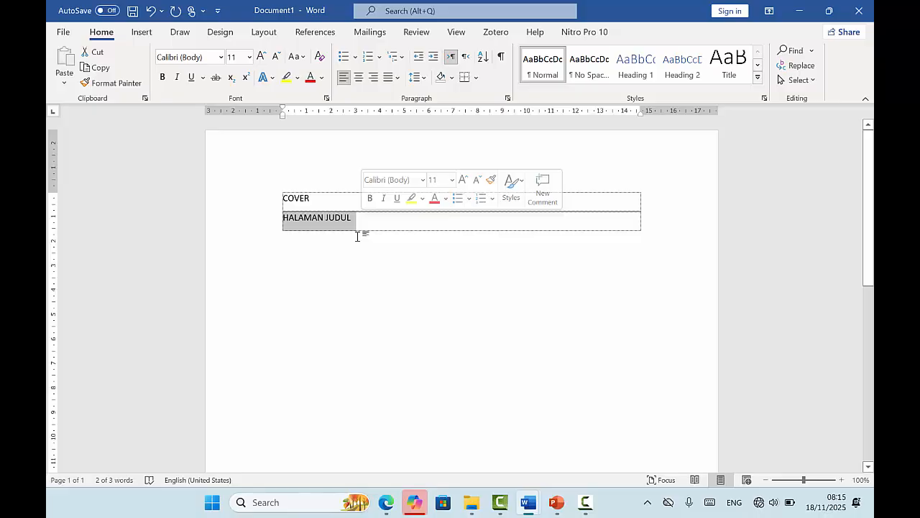
{"action": "left_click", "coordinate": [355, 224]}
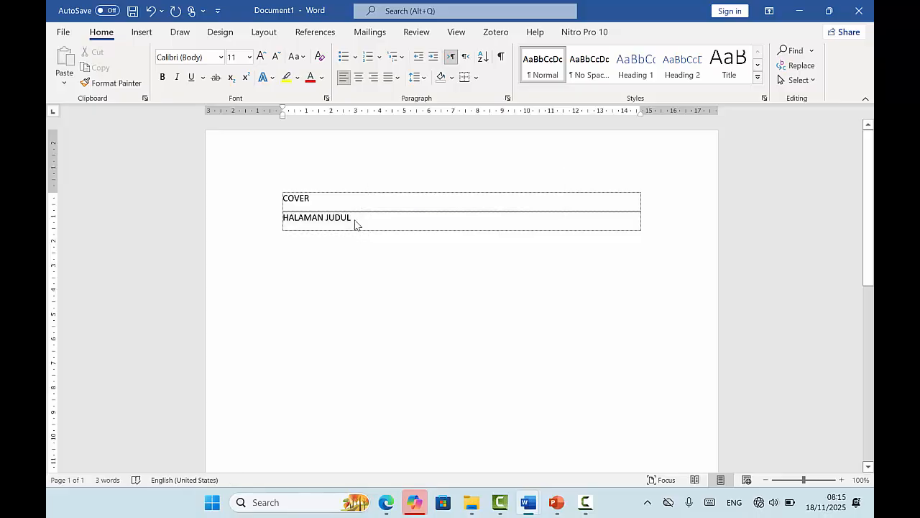
{"action": "key", "text": "Return"}
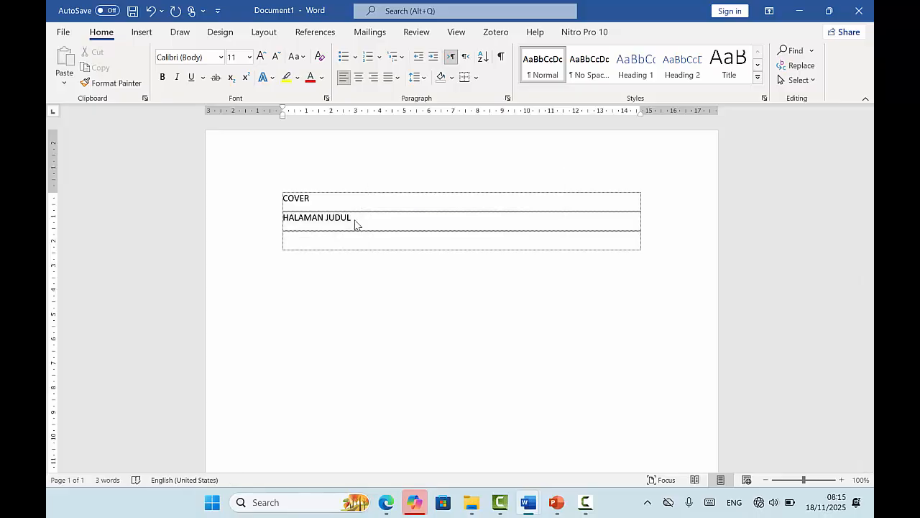
{"action": "type", "text": "HALAMAN PERSETUJUAN"}
{"action": "key", "text": "Return"}
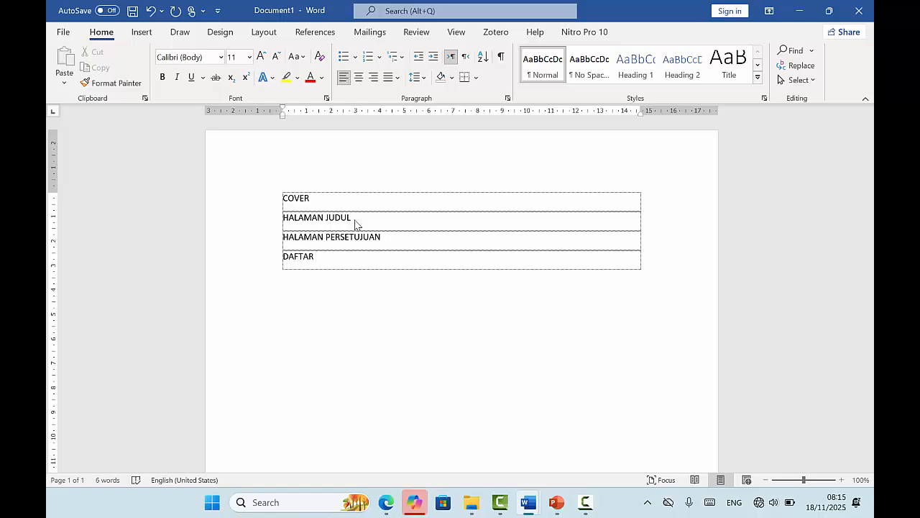
- Switch to the Word document "format Layout Proposal Skripsi" to consult its heading list
{"action": "left_click", "coordinate": [555, 503]}
{"action": "left_click", "coordinate": [528, 503]}
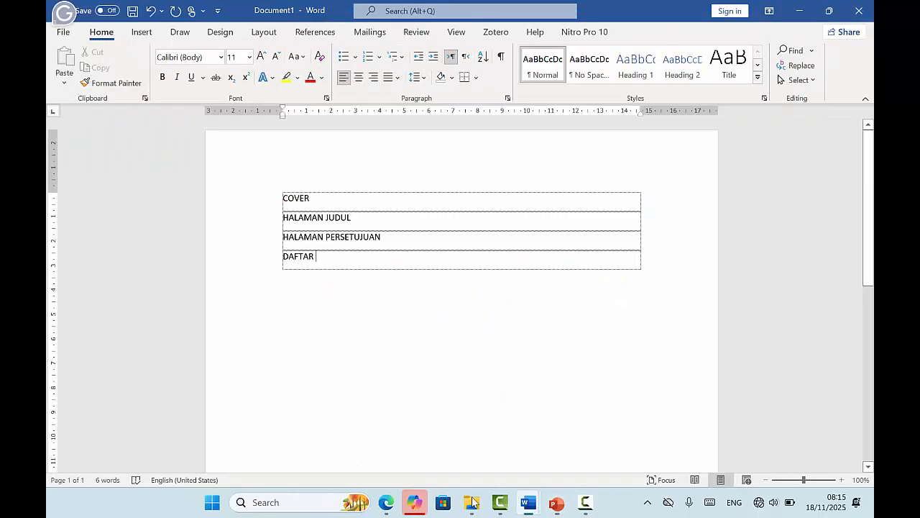
{"action": "mouse_move", "coordinate": [528, 503]}
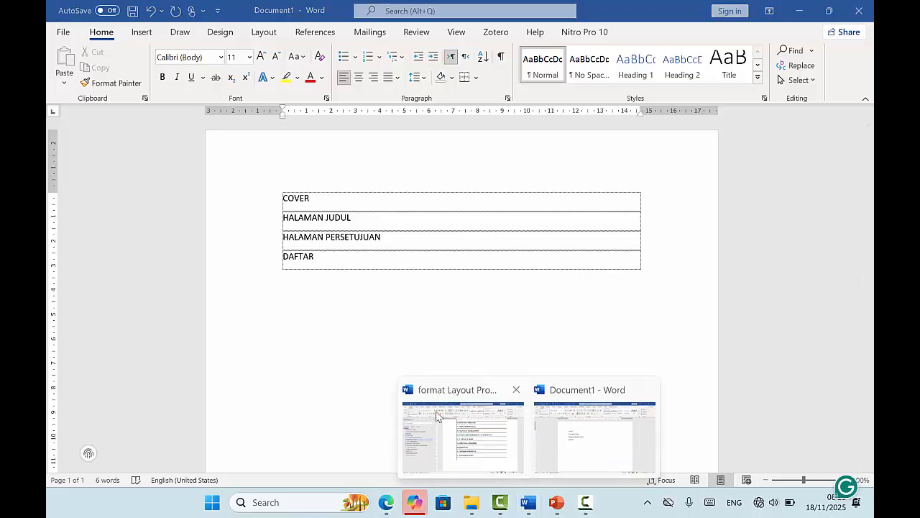
{"action": "left_click", "coordinate": [460, 475]}
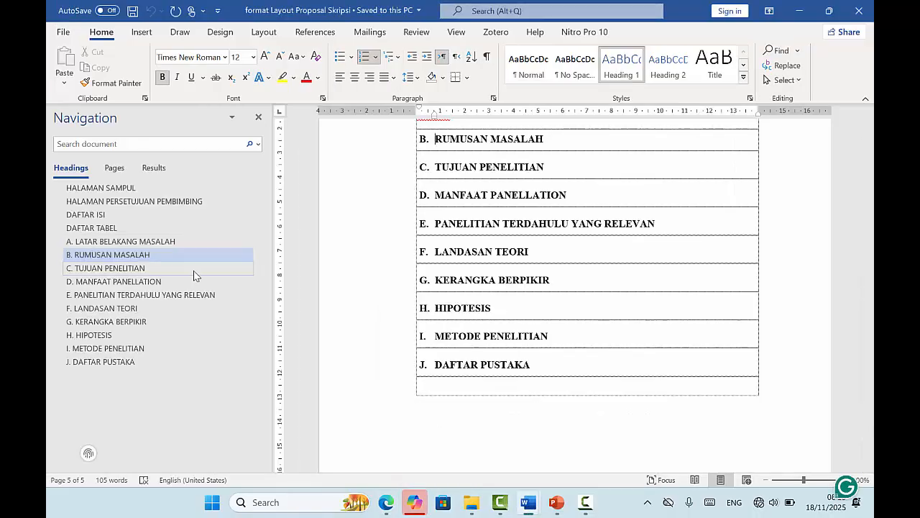
- Switch to Document1, complete the unfinished paragraph as DAFTAR ISI, and add DAFTAR TABEL as the following paragraph
{"action": "mouse_move", "coordinate": [527, 504]}
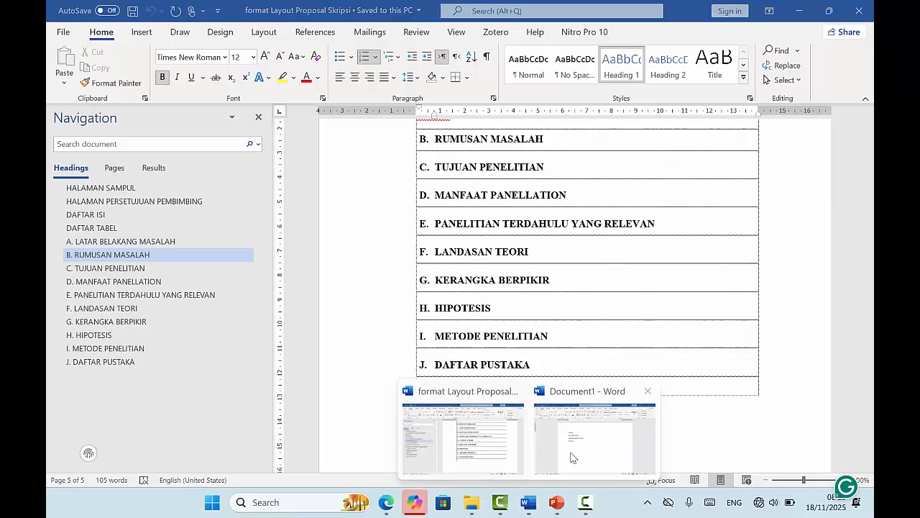
{"action": "left_click", "coordinate": [571, 456]}
{"action": "type", "text": "ISI"}
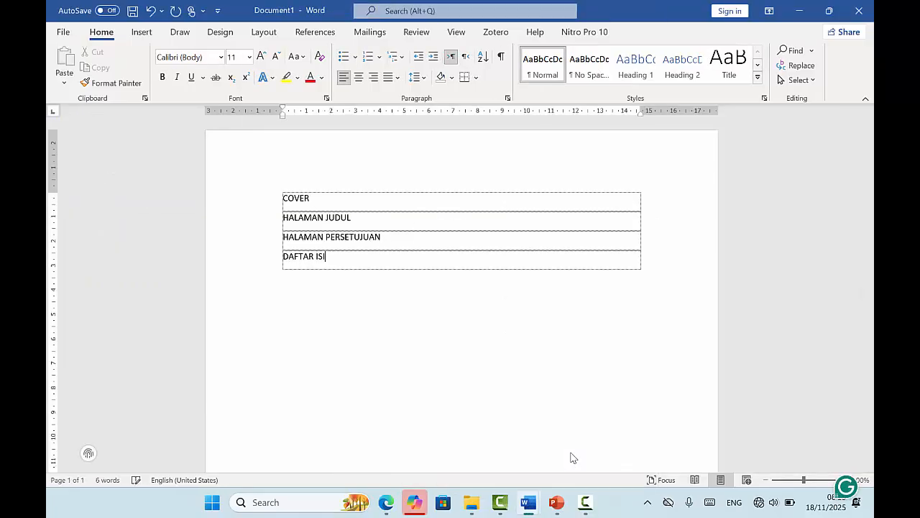
{"action": "key", "text": "Tab"}
{"action": "type", "text": "DAFTAR"}
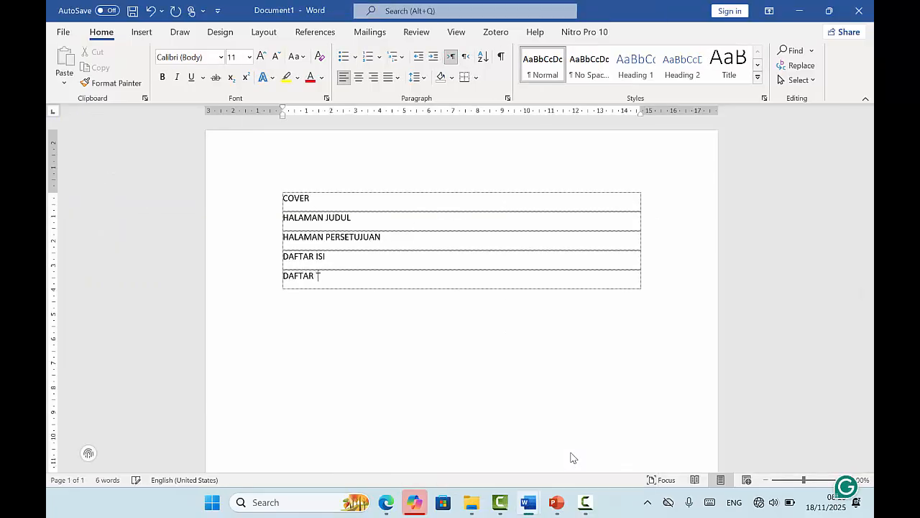
{"action": "key", "text": "Tab"}
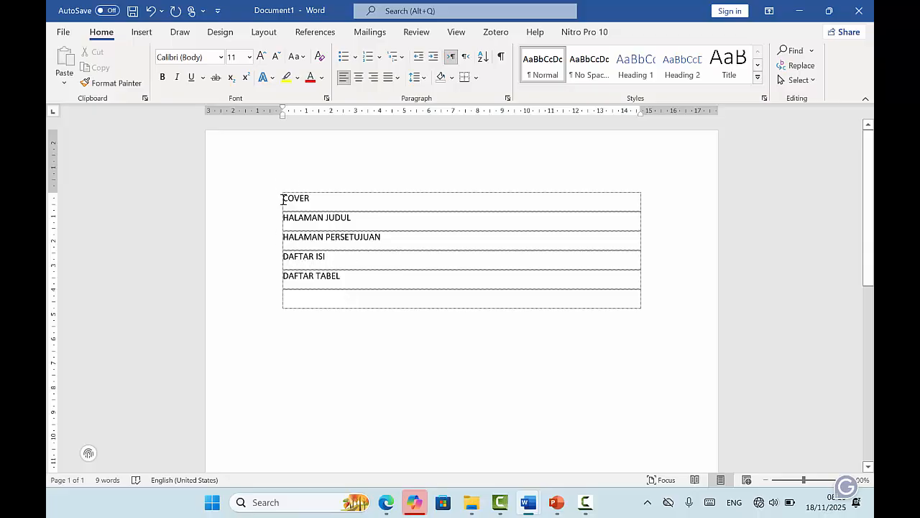
- Apply the Heading 1 style to the five paragraphs from COVER to DAFTAR TABEL and set their font to Times New Roman, size 12
{"action": "left_click_drag", "start_coordinate": [290, 200], "coordinate": [356, 274]}
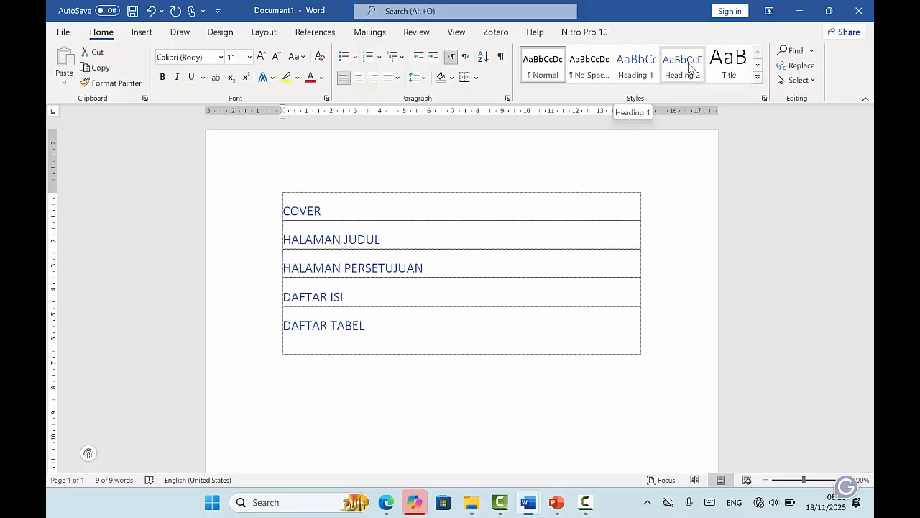
{"action": "left_click", "coordinate": [637, 65]}
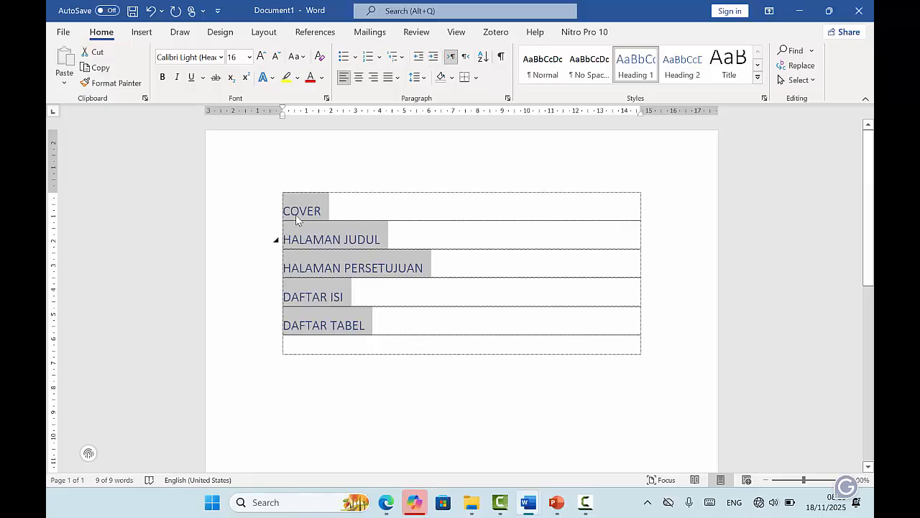
{"action": "left_click", "coordinate": [171, 57]}
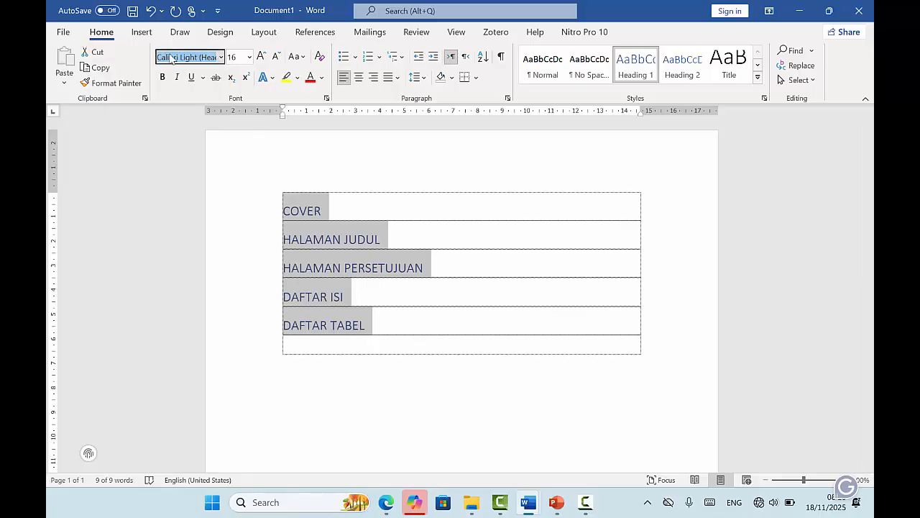
{"action": "type", "text": "Times New Roma"}
{"action": "key", "text": "Return"}
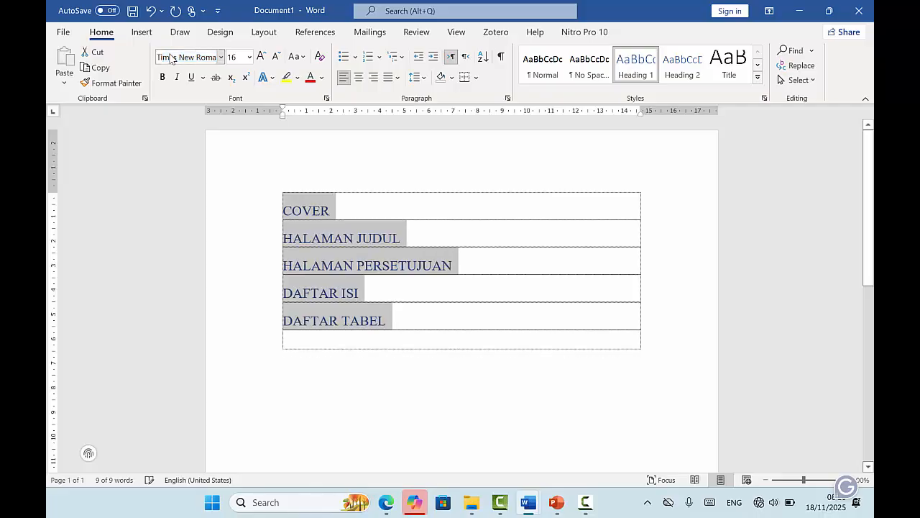
{"action": "left_click", "coordinate": [233, 58]}
{"action": "type", "text": "1"}
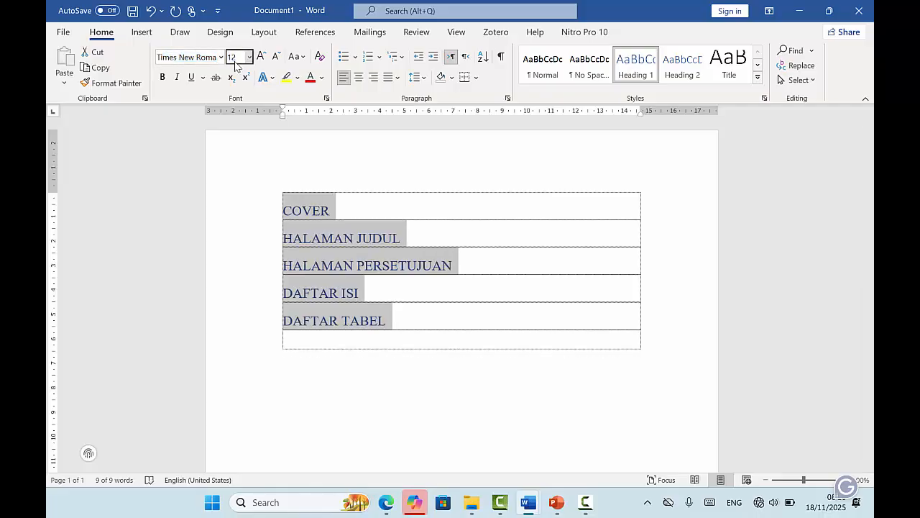
{"action": "type", "text": "2"}
{"action": "key", "text": "Return"}
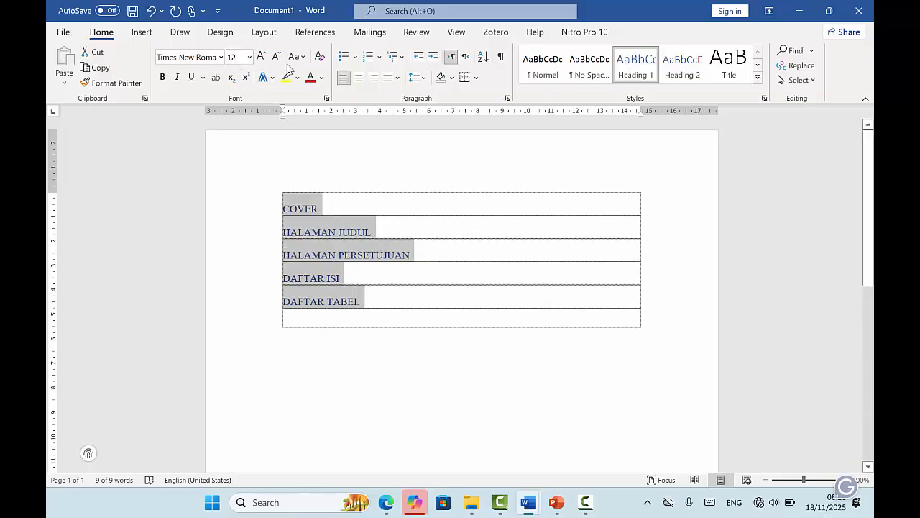
- Make the five headings from COVER to DAFTAR TABEL black and bold
{"action": "left_click", "coordinate": [322, 80]}
{"action": "left_click", "coordinate": [316, 91]}
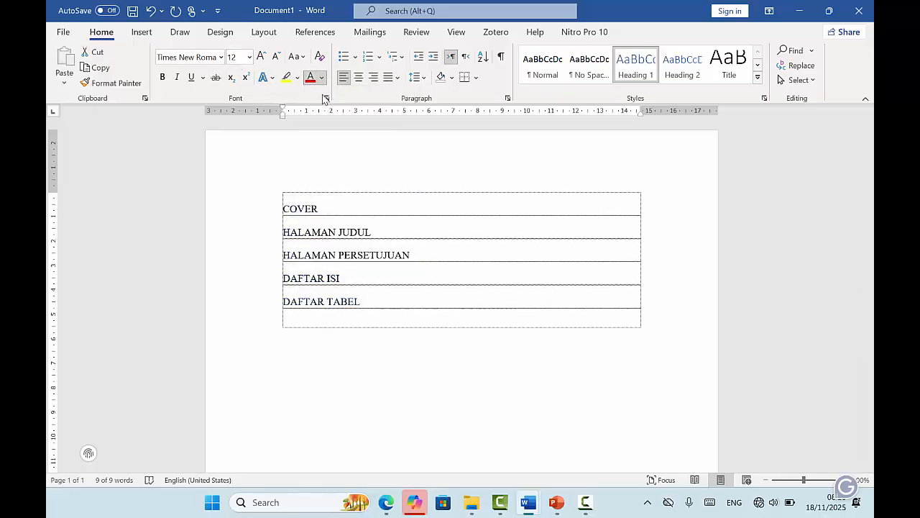
{"action": "left_click", "coordinate": [162, 77]}
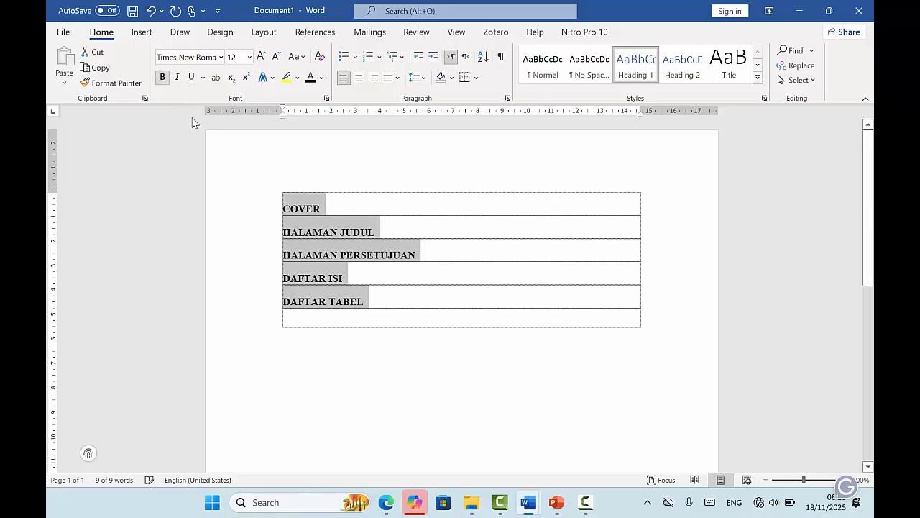
- Add PENDAHULUAN and RUMUSAN MASALAH as separate paragraphs below DAFTAR TABEL
{"action": "left_click", "coordinate": [383, 309]}
{"action": "key", "text": "Return"}
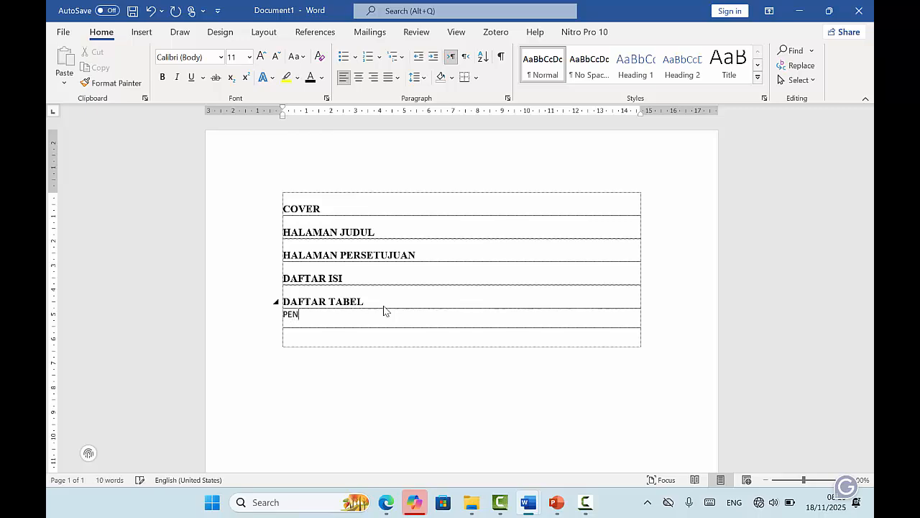
{"action": "type", "text": "LUAN"}
{"action": "key", "text": "Return"}
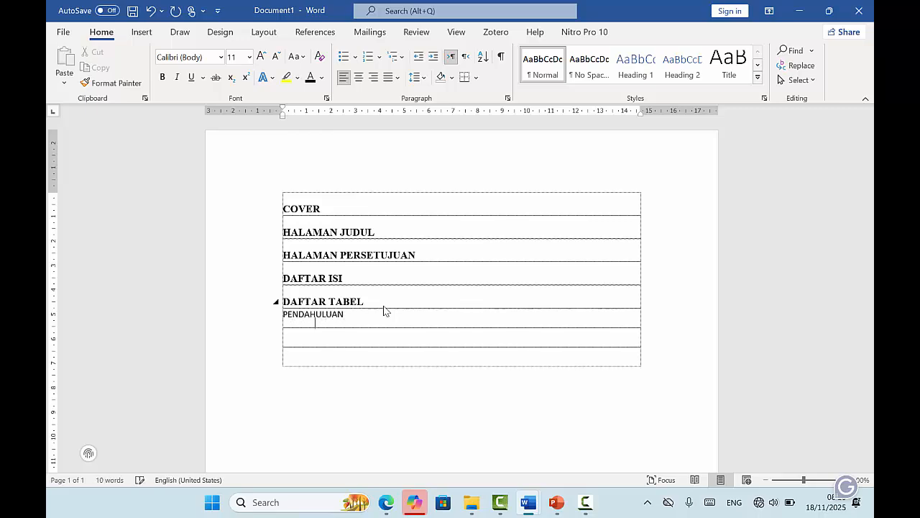
{"action": "type", "text": "RUMUSAN MASALAH"}
{"action": "key", "text": "Return"}
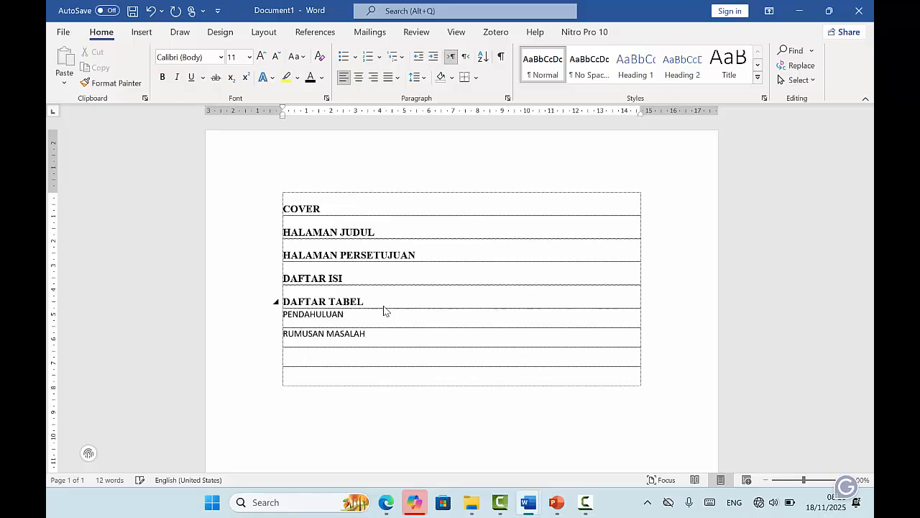
- Enter TUJUAN PENELITIAN and MANFAAT PENELITIAN as separate paragraphs below RUMUSAN MASALAH
{"action": "type", "text": "TUJUAN PENELITIAN"}
{"action": "key", "text": "Return"}
{"action": "type", "text": "MA"}
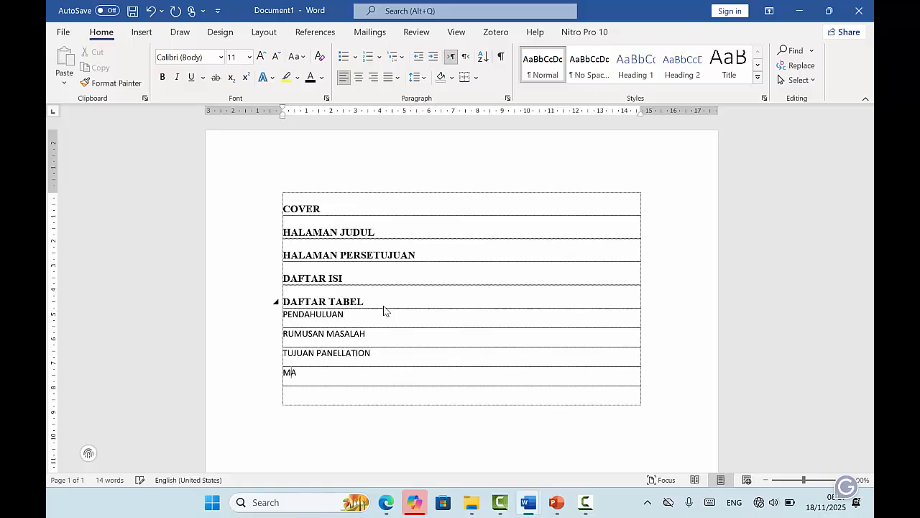
{"action": "type", "text": "NFAAT PENELITIAN"}
{"action": "key", "text": "Return"}
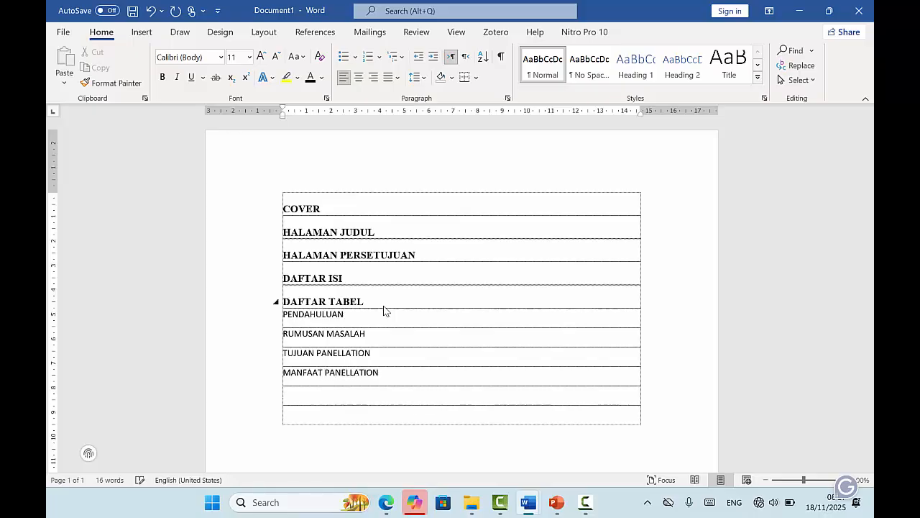
- Correct the TUJUAN paragraph to read TUJUAN PENELITIAN and set the proofing language there to Indonesian
{"action": "double_click", "coordinate": [332, 353]}
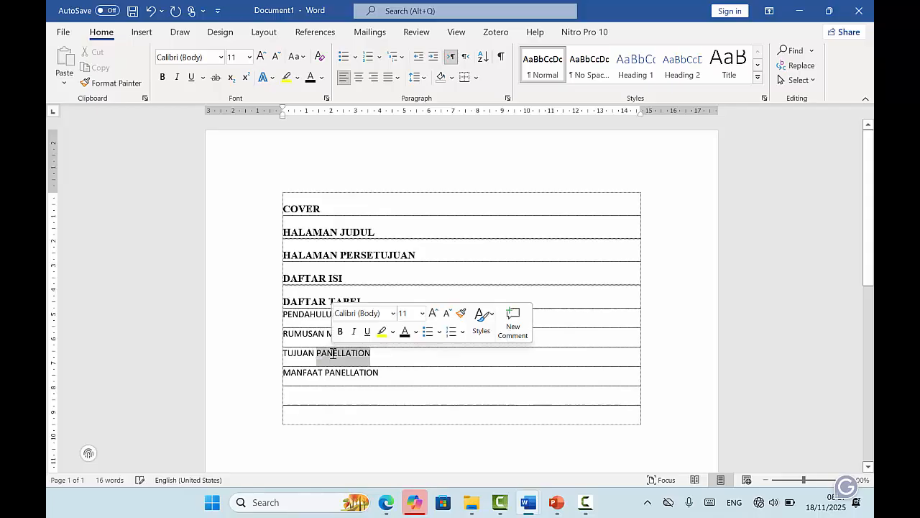
{"action": "type", "text": "PEN"}
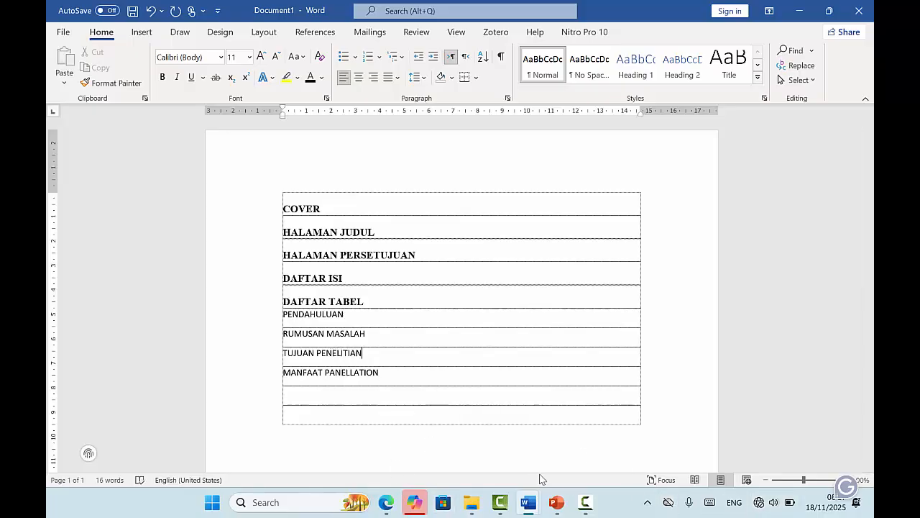
{"action": "left_click", "coordinate": [184, 481]}
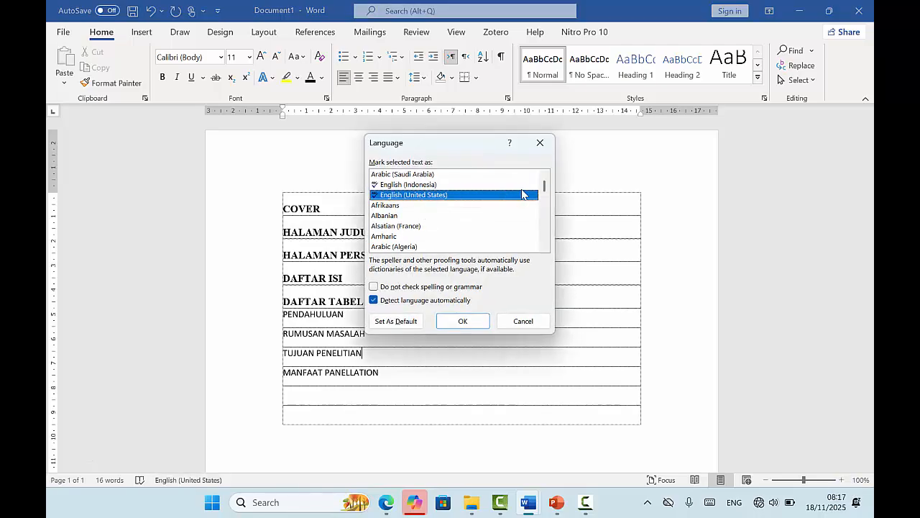
{"action": "left_click_drag", "start_coordinate": [544, 187], "coordinate": [545, 210]}
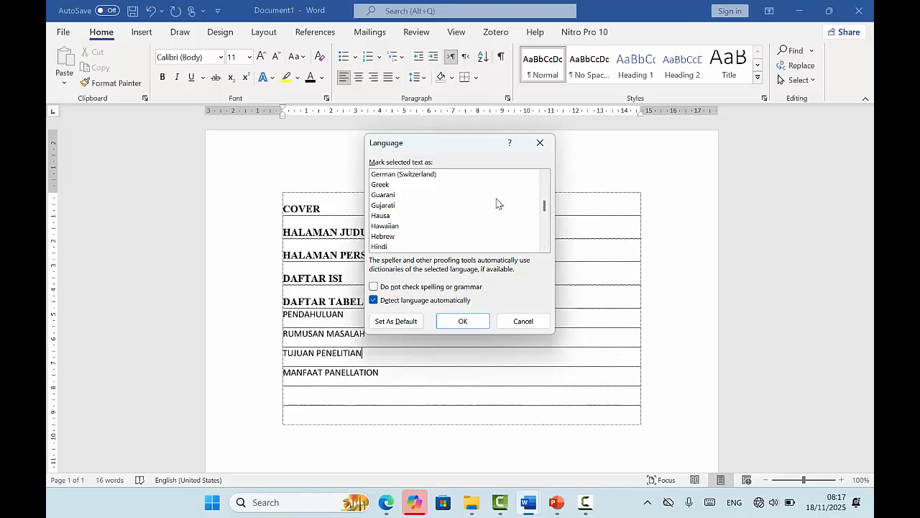
{"action": "left_click", "coordinate": [545, 232]}
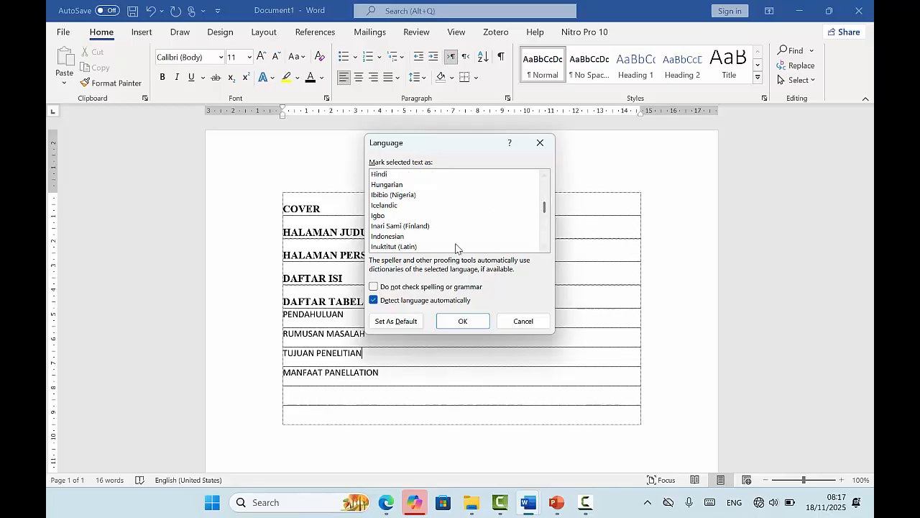
{"action": "left_click", "coordinate": [392, 238]}
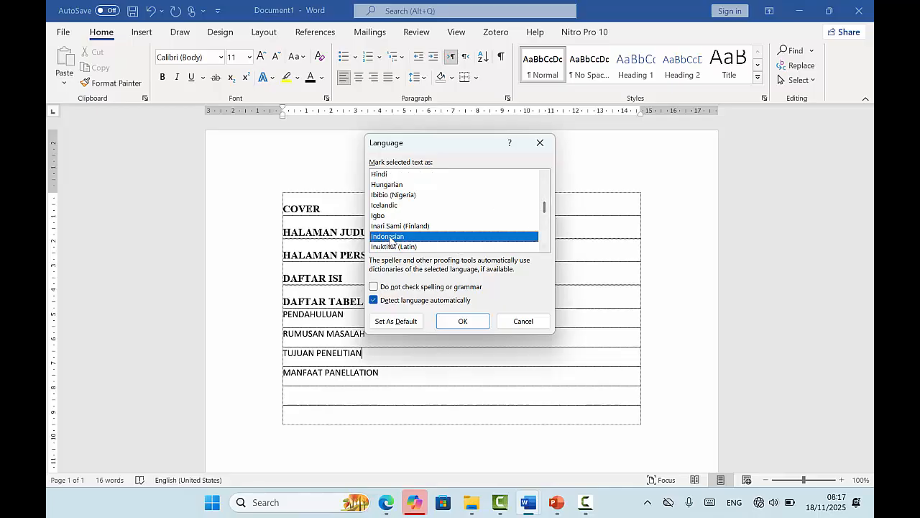
{"action": "left_click", "coordinate": [463, 320]}
{"action": "left_click", "coordinate": [369, 352]}
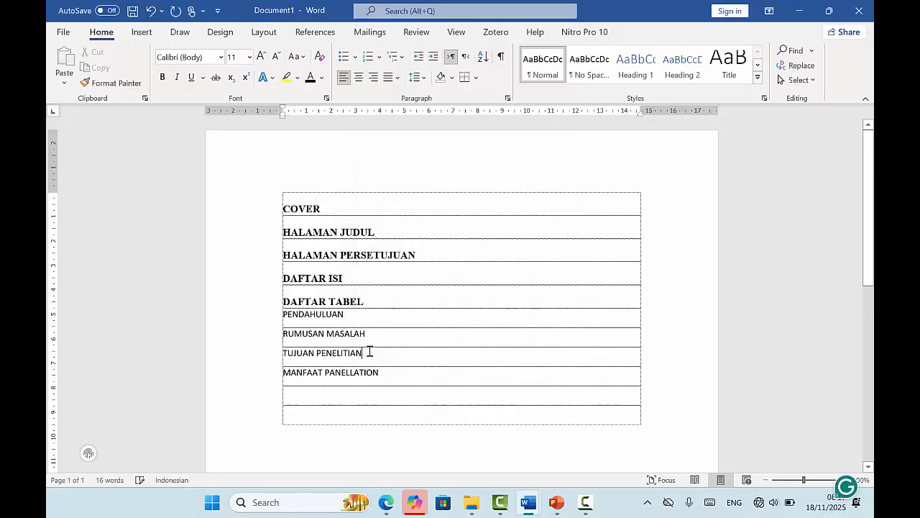
- Correct the MANFAAT paragraph to read MANFAAT PENELITIAN and start a new paragraph
{"action": "double_click", "coordinate": [360, 372]}
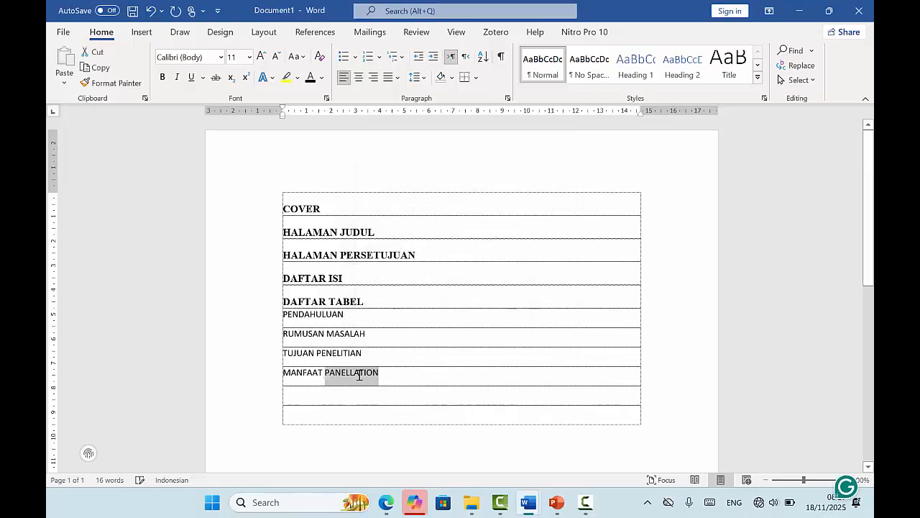
{"action": "type", "text": "PENELITIAN"}
{"action": "key", "text": "Return"}
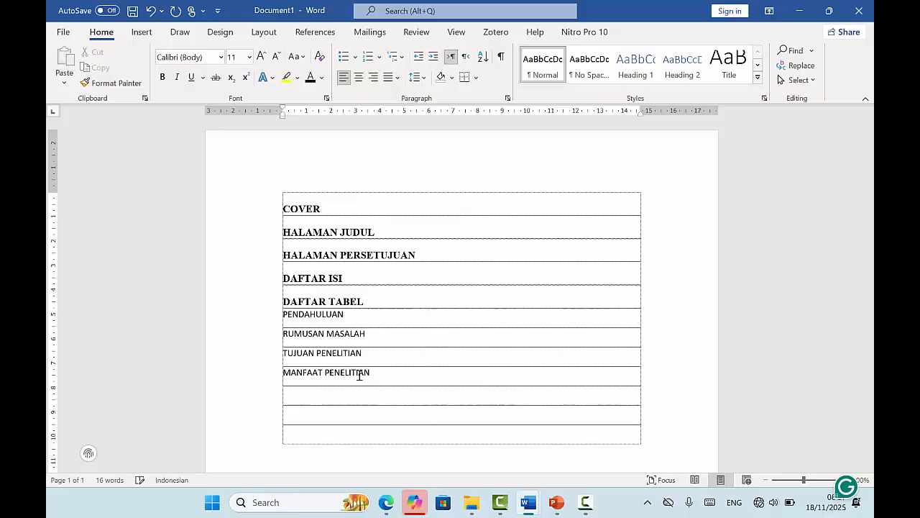
- Check the heading list in "format Layout Proposal Skripsi" and add LANDASAN TEORI below MANFAAT PENELITIAN in Document1
{"action": "mouse_move", "coordinate": [560, 512]}
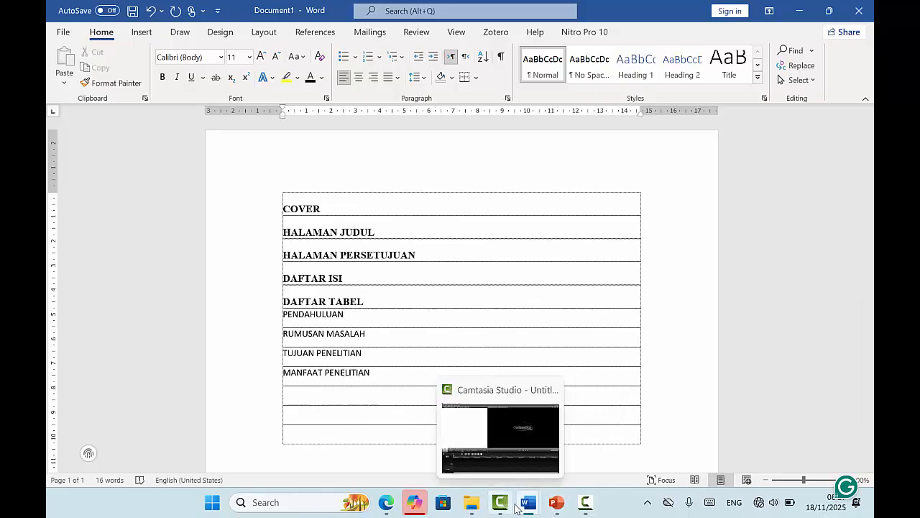
{"action": "mouse_move", "coordinate": [528, 503]}
{"action": "mouse_move", "coordinate": [494, 452]}
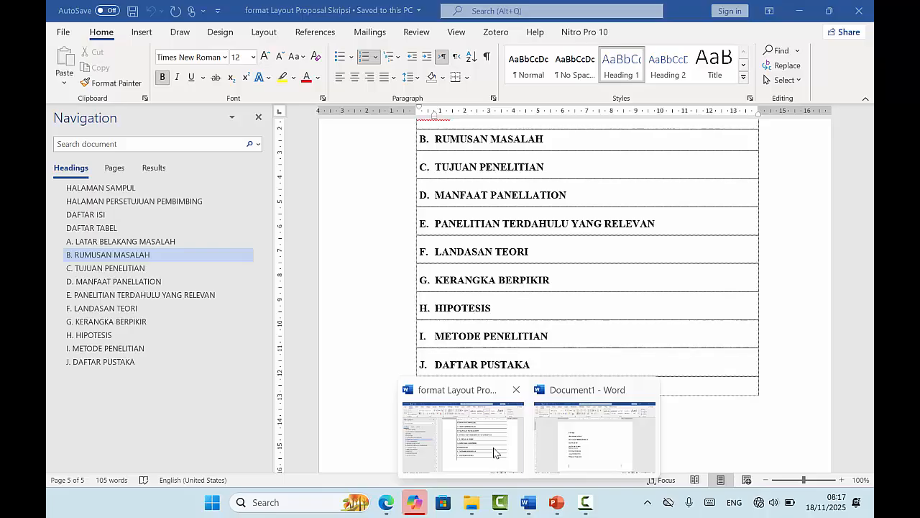
{"action": "left_click", "coordinate": [569, 441]}
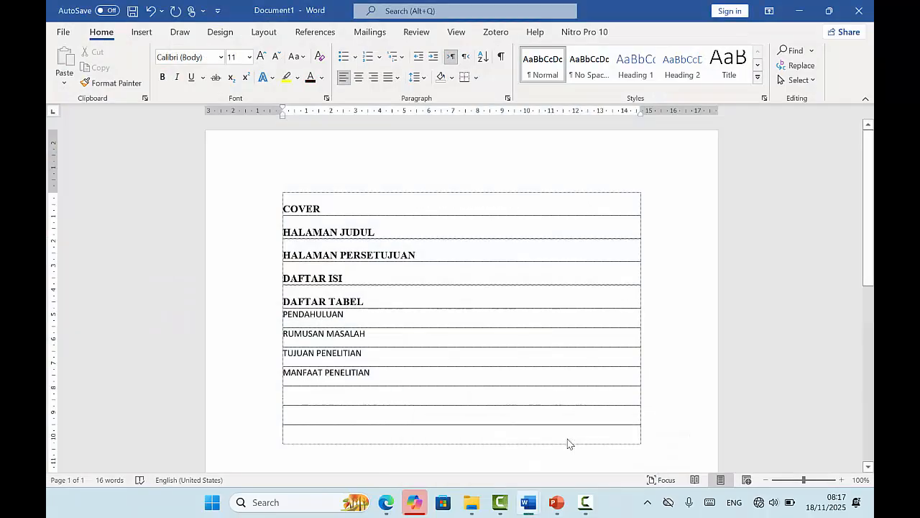
{"action": "left_click", "coordinate": [394, 375]}
{"action": "key", "text": "Return"}
{"action": "type", "text": "LA"}
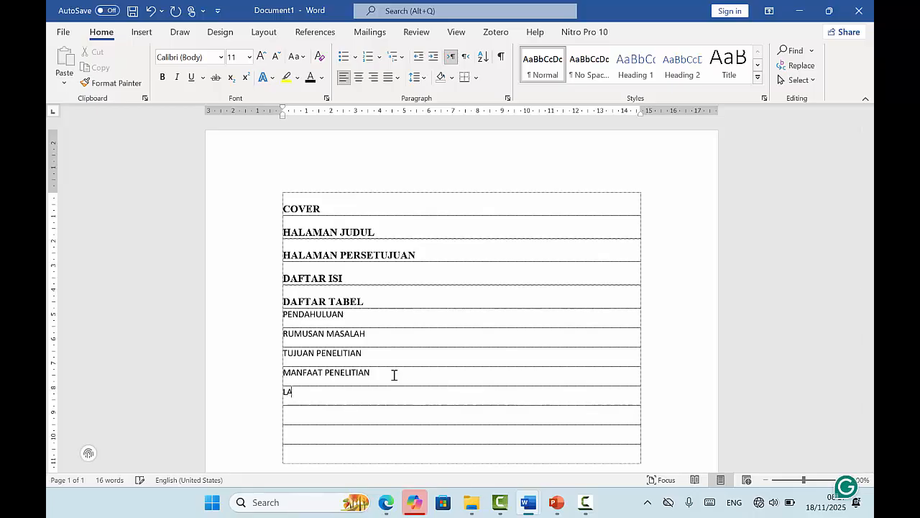
{"action": "type", "text": "NDASAN TEORI"}
{"action": "key", "text": "Return"}
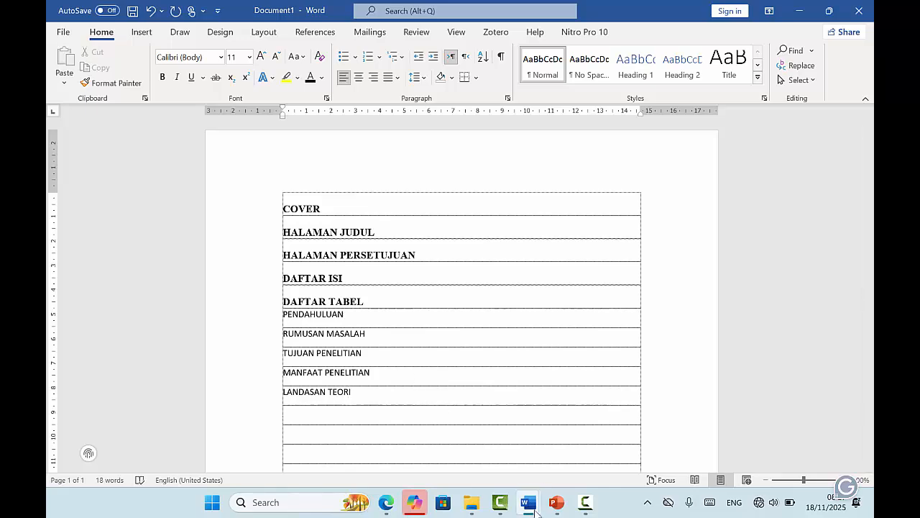
- Add KERANGKA TEORI, HIPOTESIS, METODE PENELITIAN and DAFTAR PUSTAKA as separate paragraphs below LANDASAN TEORI in Document1
{"action": "mouse_move", "coordinate": [529, 501]}
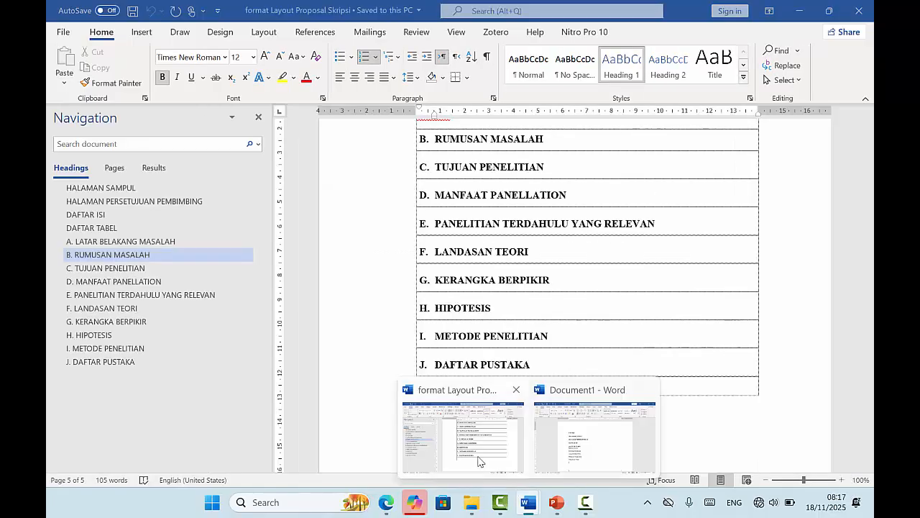
{"action": "left_click", "coordinate": [564, 439]}
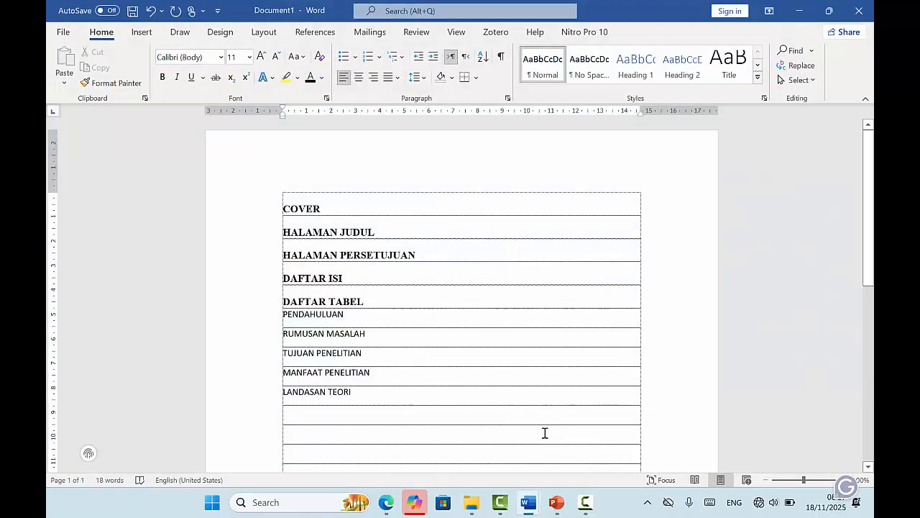
{"action": "type", "text": "KERANGK"}
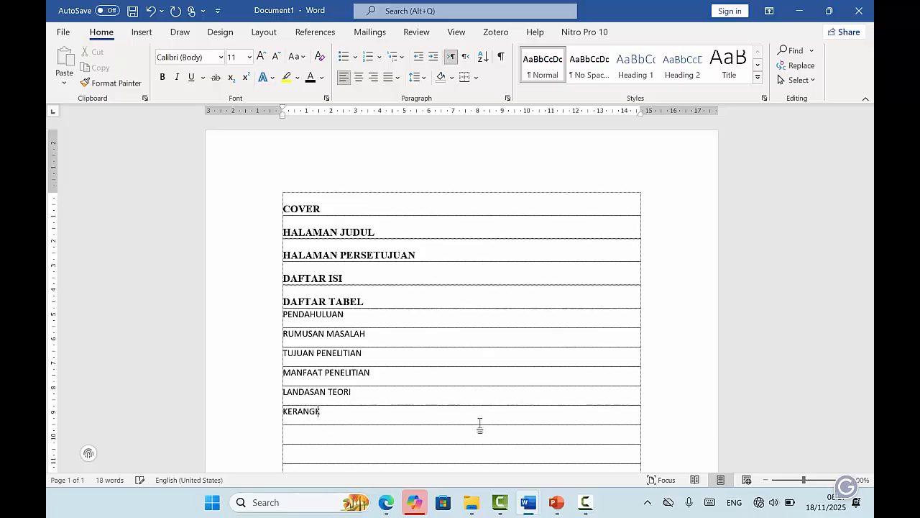
{"action": "type", "text": "A TEORI"}
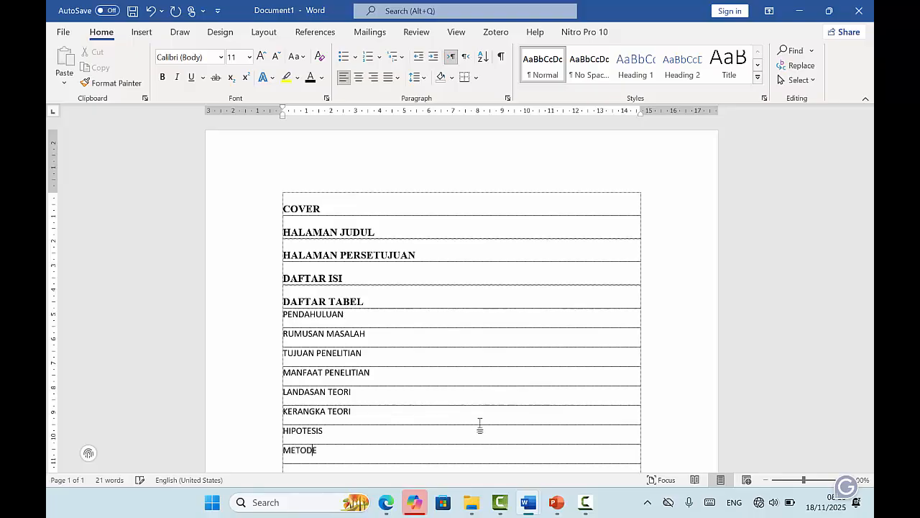
{"action": "type", "text": "ENELITIAN"}
{"action": "type", "text": " DAFTAR PUSTAKA"}
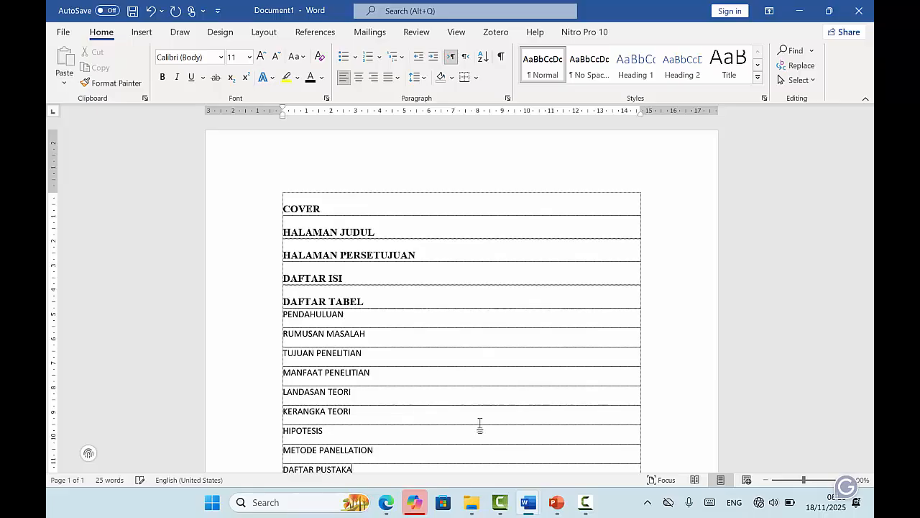
- Correct the METODE paragraph to read METODE PENELITIAN
{"action": "scroll", "coordinate": [479, 426], "scroll_direction": "down", "scroll_amount": 4}
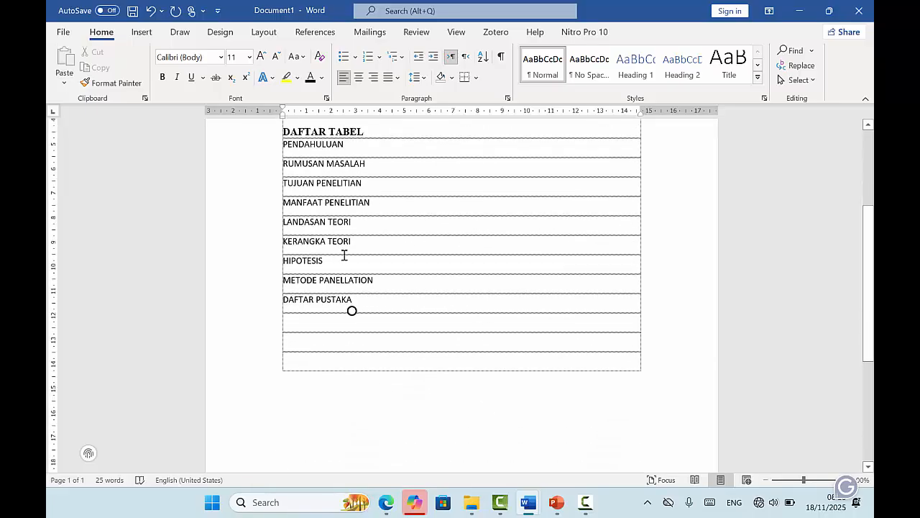
{"action": "double_click", "coordinate": [335, 280]}
{"action": "type", "text": "PENELITIA"}
{"action": "mouse_move", "coordinate": [528, 502]}
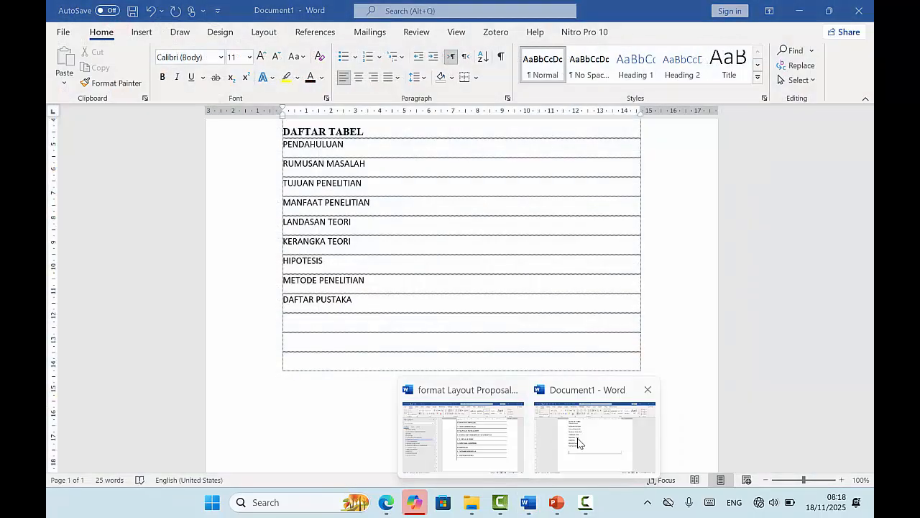
{"action": "left_click", "coordinate": [579, 437]}
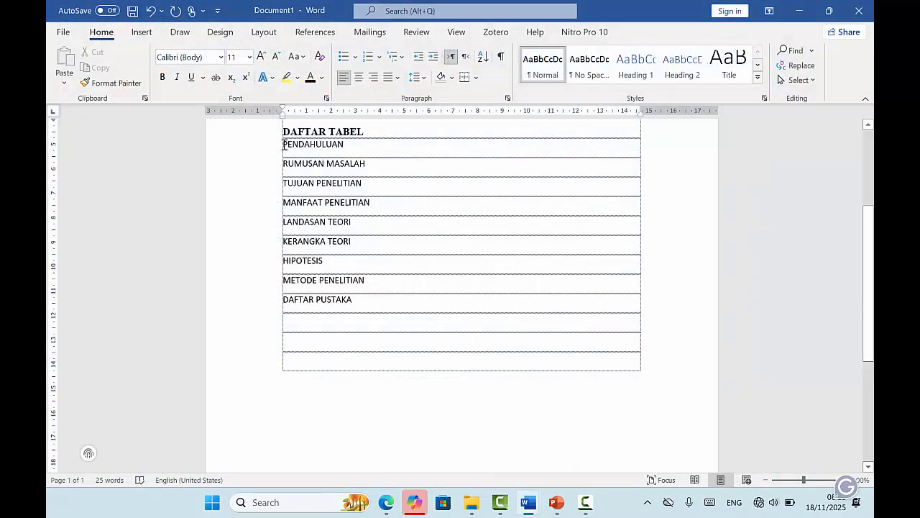
- Apply Heading 2 to the paragraphs from PENDAHULUAN to DAFTAR PUSTAKA and format them in bold Times New Roman 12
{"action": "left_click_drag", "start_coordinate": [304, 155], "coordinate": [387, 298]}
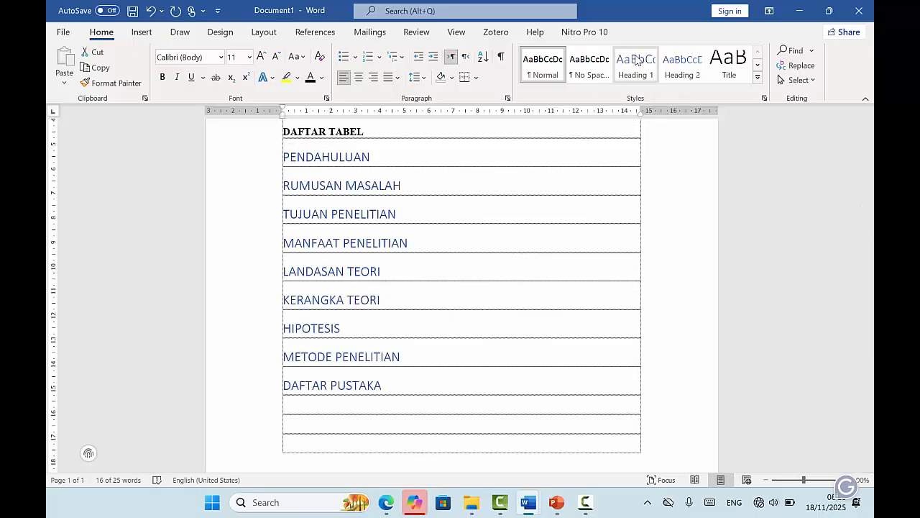
{"action": "left_click", "coordinate": [682, 65]}
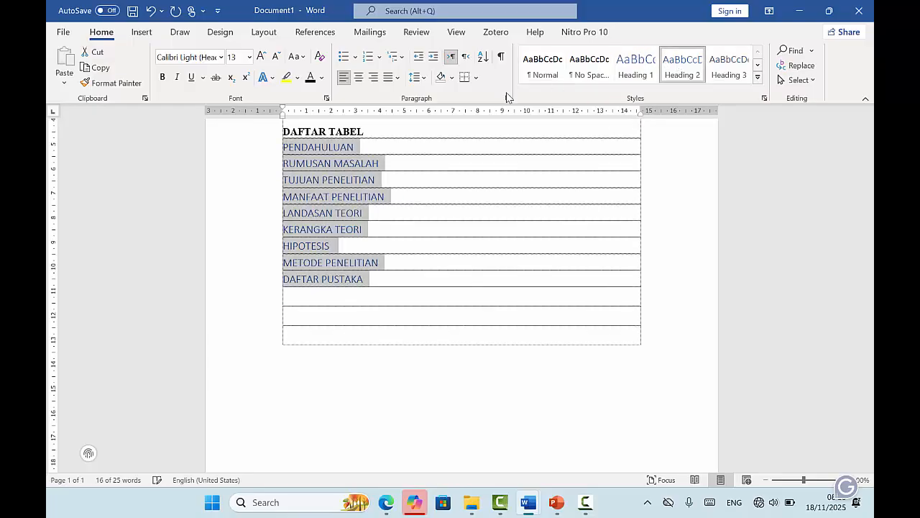
{"action": "left_click", "coordinate": [186, 58]}
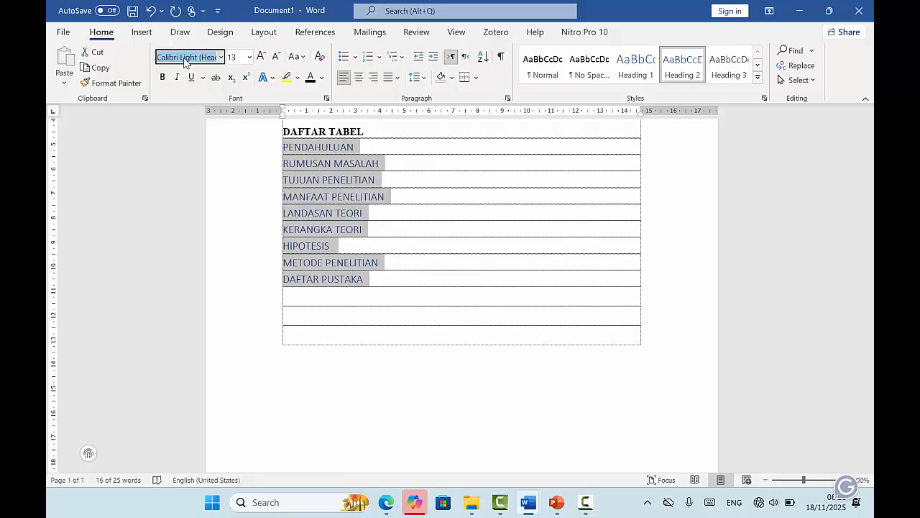
{"action": "type", "text": "Times New Roma"}
{"action": "key", "text": "Return"}
{"action": "left_click", "coordinate": [233, 57]}
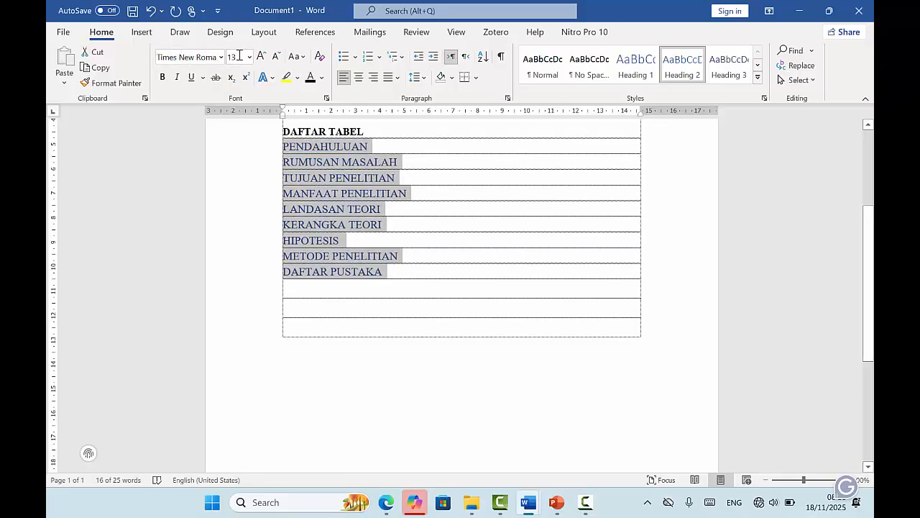
{"action": "type", "text": "12"}
{"action": "key", "text": "Return"}
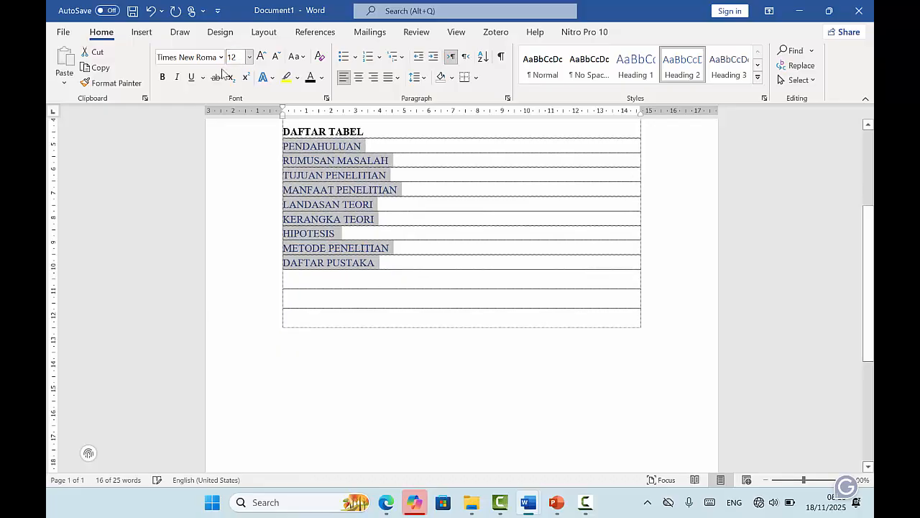
{"action": "left_click", "coordinate": [163, 77]}
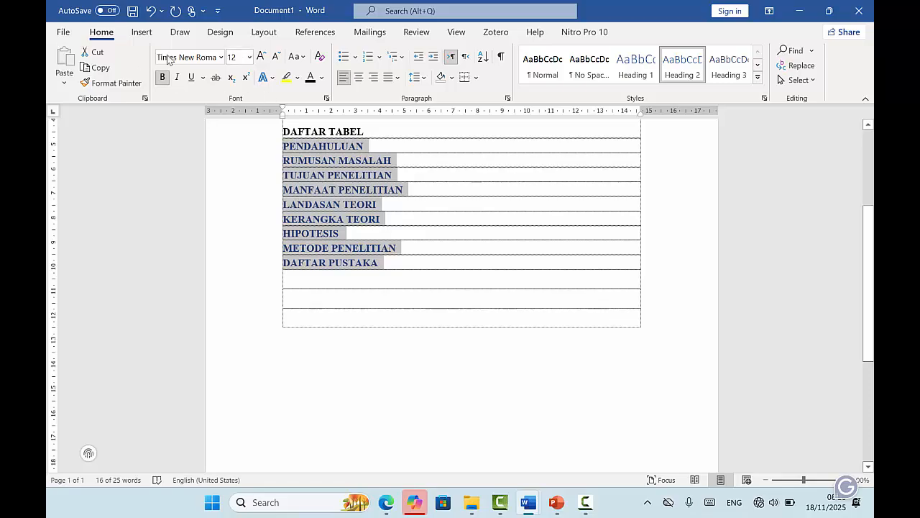
- Number the Heading 2 titles A., B., C. in black text and shift their list indents toward the page margin
{"action": "left_click", "coordinate": [380, 58]}
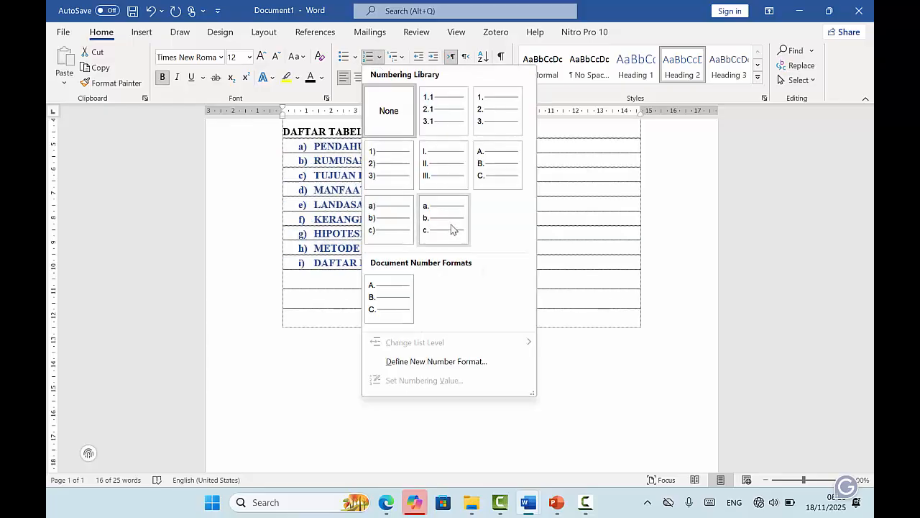
{"action": "left_click", "coordinate": [502, 173]}
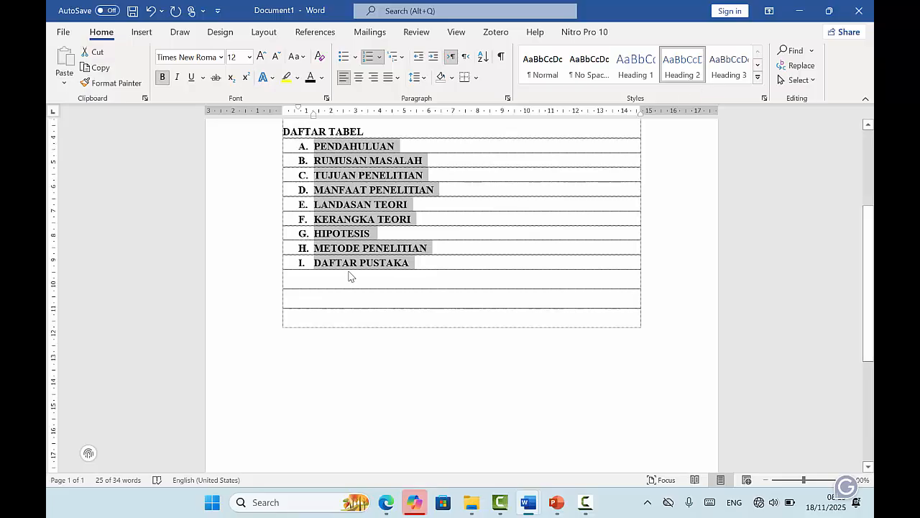
{"action": "scroll", "coordinate": [350, 273], "scroll_direction": "up", "scroll_amount": 3}
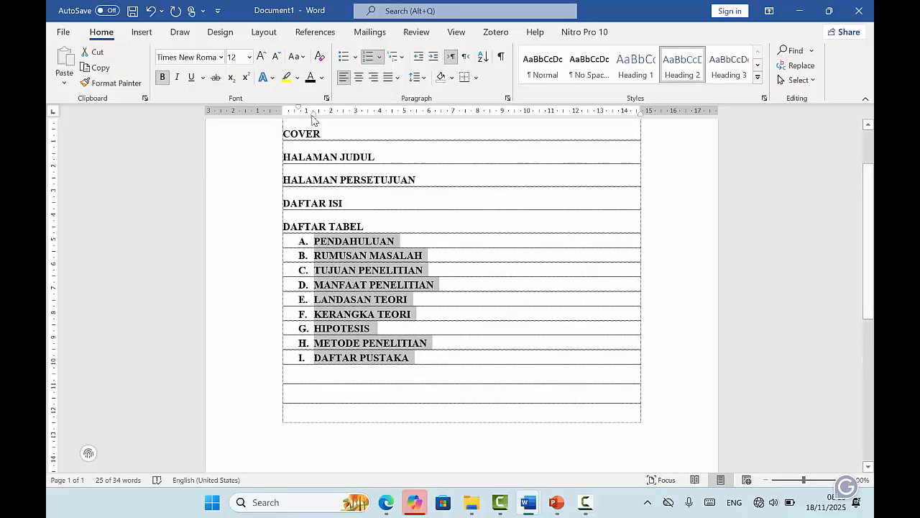
{"action": "left_click_drag", "start_coordinate": [315, 121], "coordinate": [304, 122]}
{"action": "left_click_drag", "start_coordinate": [300, 119], "coordinate": [300, 120]}
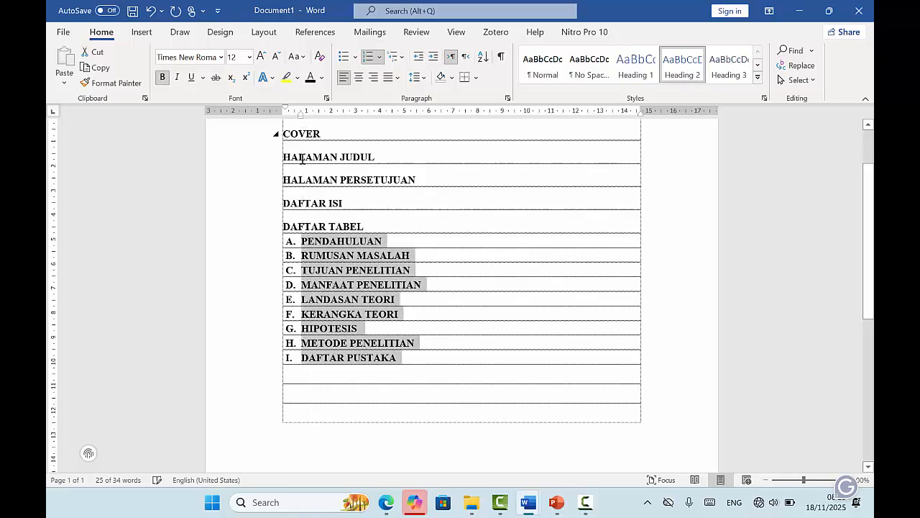
- Set the line spacing of the whole outline, from COVER through the empty paragraphs below DAFTAR PUSTAKA, to 1.5
{"action": "scroll", "coordinate": [312, 172], "scroll_direction": "up", "scroll_amount": 1}
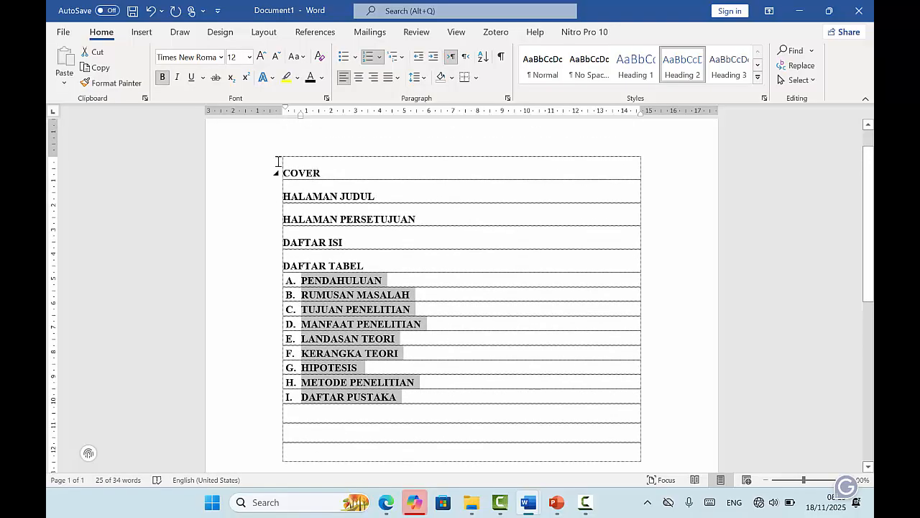
{"action": "left_click_drag", "start_coordinate": [278, 161], "coordinate": [470, 419]}
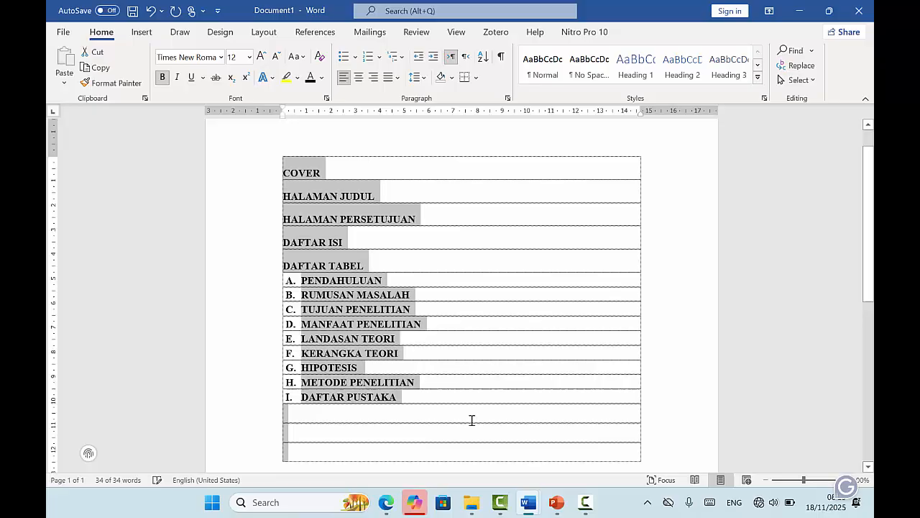
{"action": "left_click", "coordinate": [425, 79]}
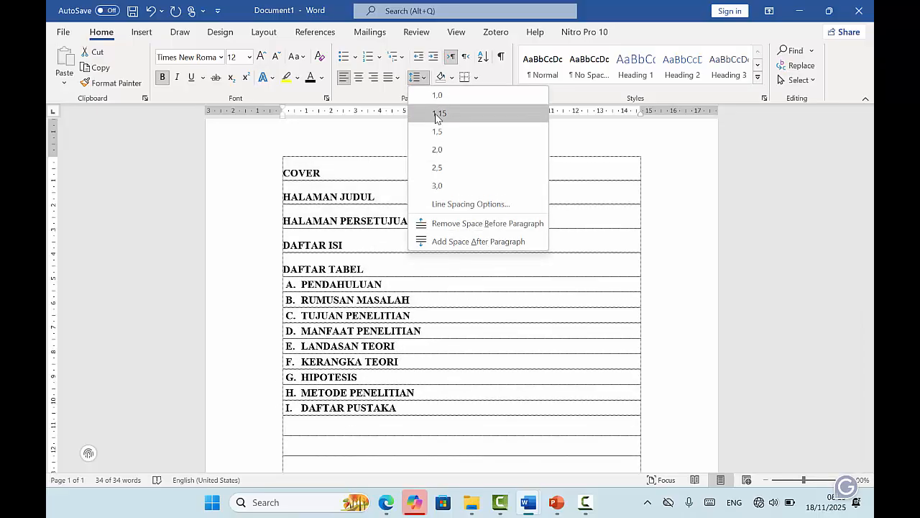
{"action": "left_click", "coordinate": [436, 133]}
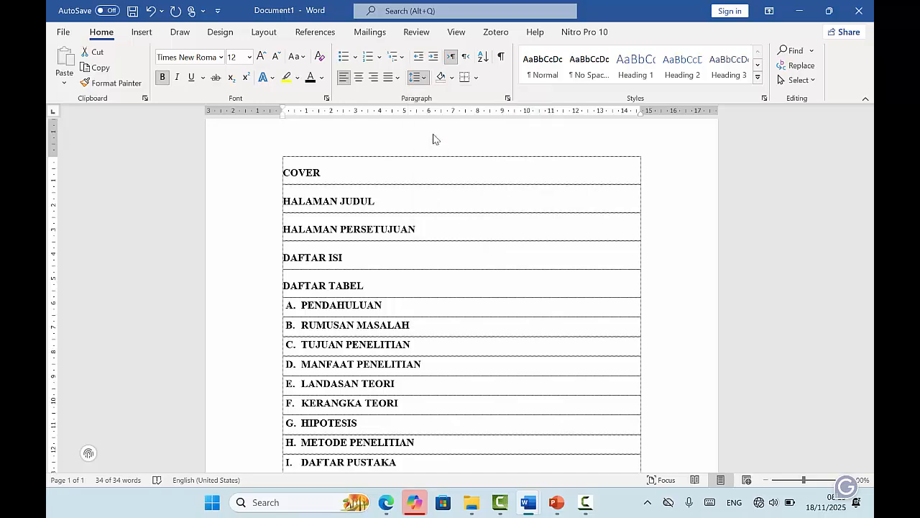
{"action": "scroll", "coordinate": [405, 270], "scroll_direction": "down", "scroll_amount": 3}
{"action": "scroll", "coordinate": [405, 270], "scroll_direction": "up", "scroll_amount": 5}
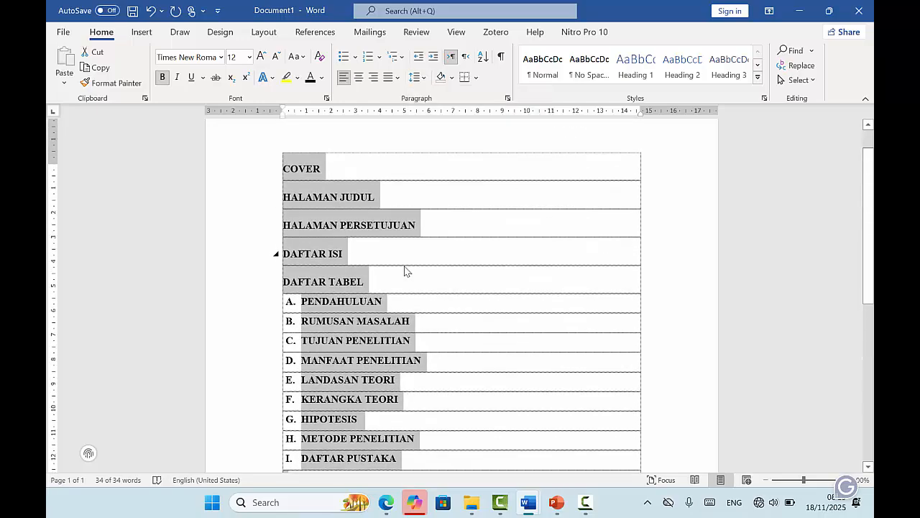
{"action": "scroll", "coordinate": [413, 265], "scroll_direction": "down", "scroll_amount": 1}
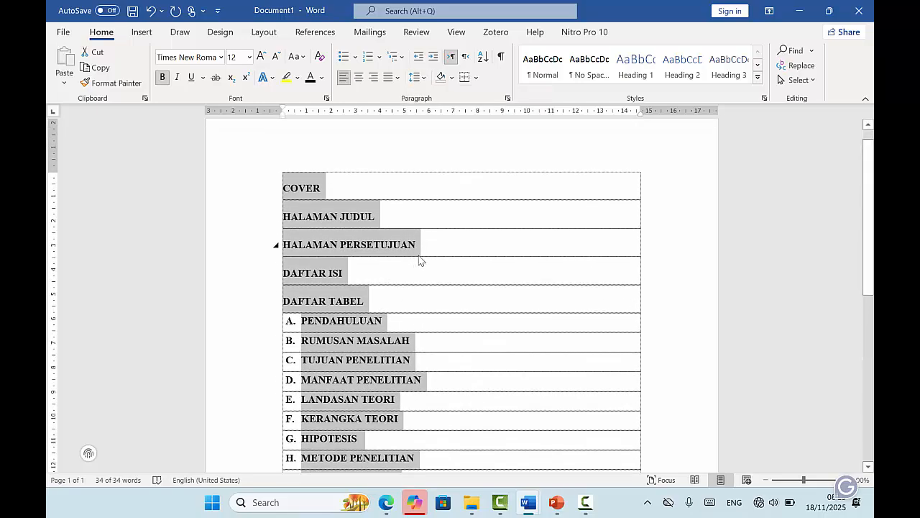
{"action": "left_click", "coordinate": [421, 260]}
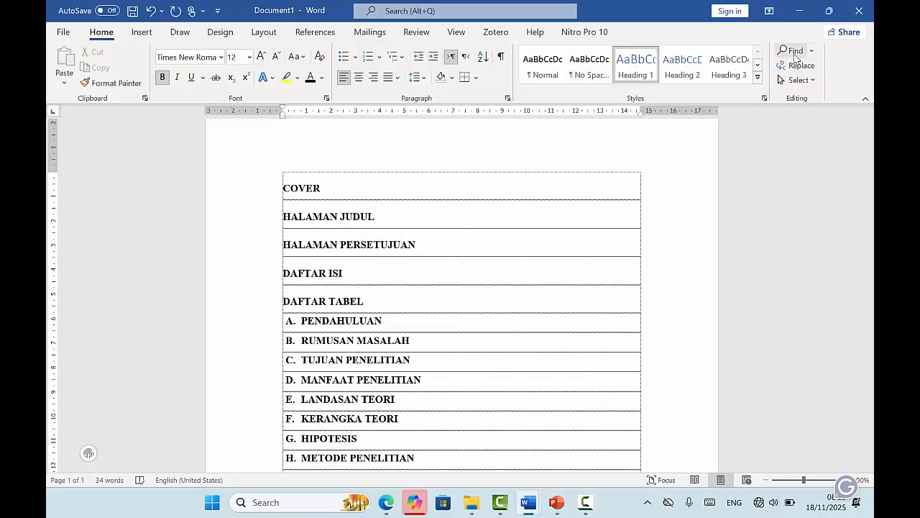
- Show the document's heading outline for navigation and use it to jump to RUMUSAN MASALAH, MANFAAT PENELITIAN and LANDASAN TEORI
{"action": "left_click", "coordinate": [795, 51]}
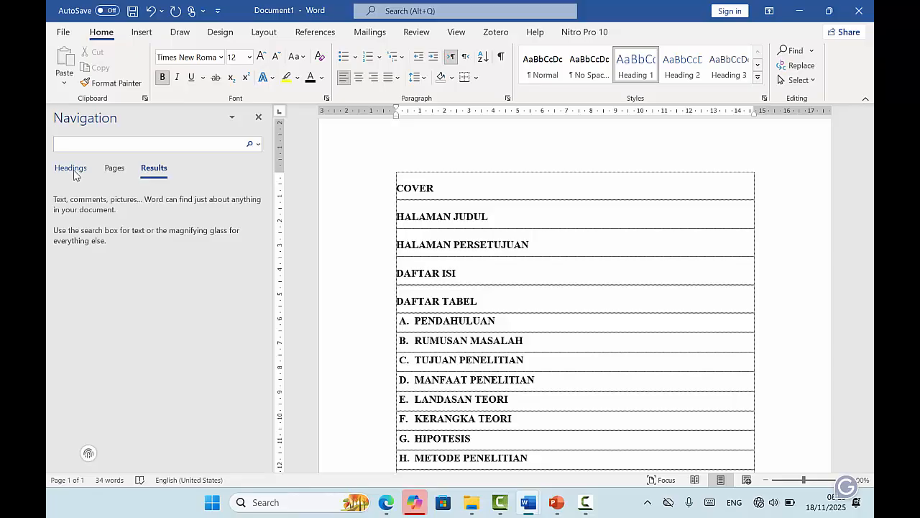
{"action": "left_click", "coordinate": [73, 170]}
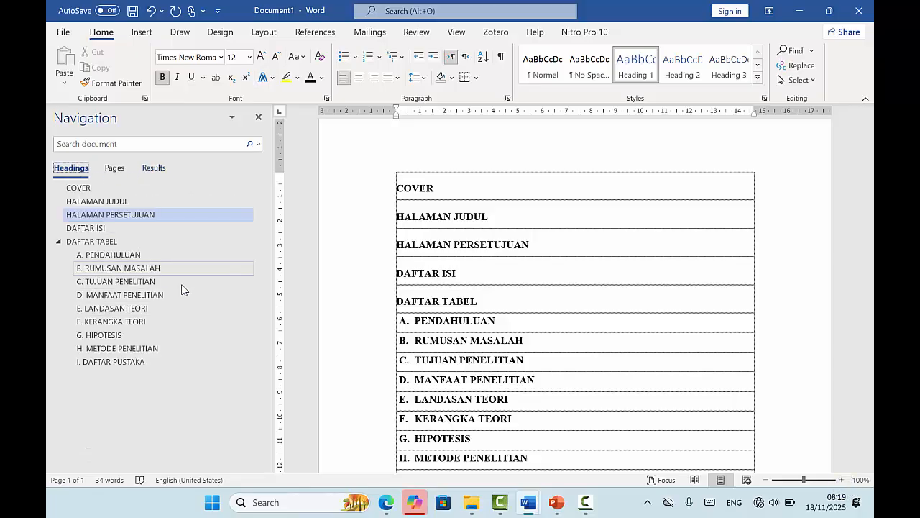
{"action": "left_click", "coordinate": [135, 265]}
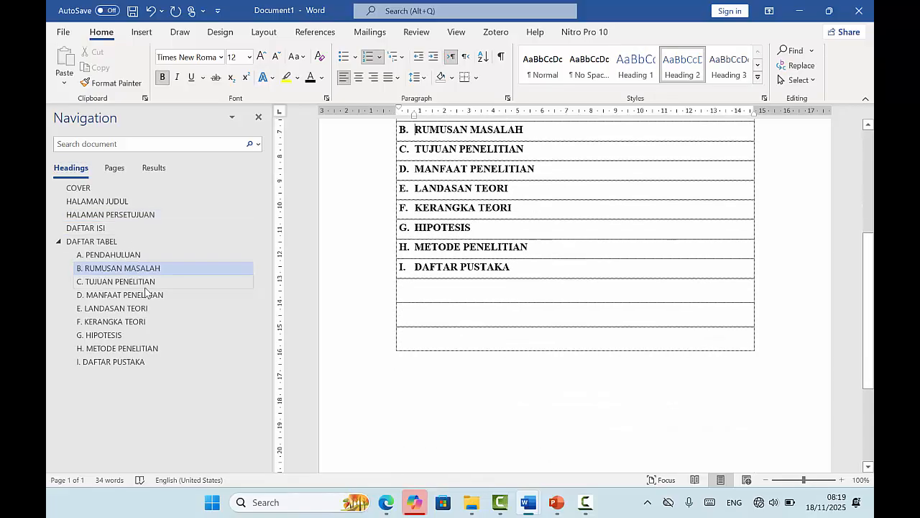
{"action": "left_click", "coordinate": [103, 299]}
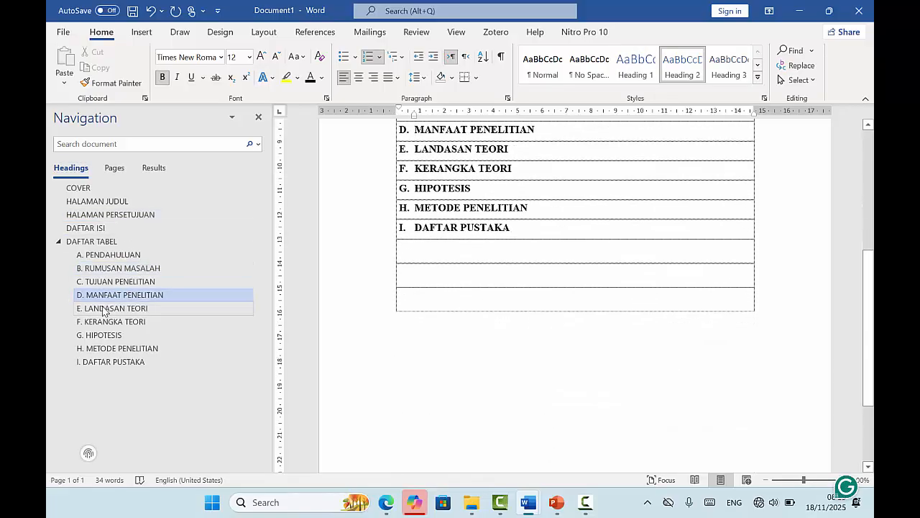
{"action": "left_click", "coordinate": [103, 307]}
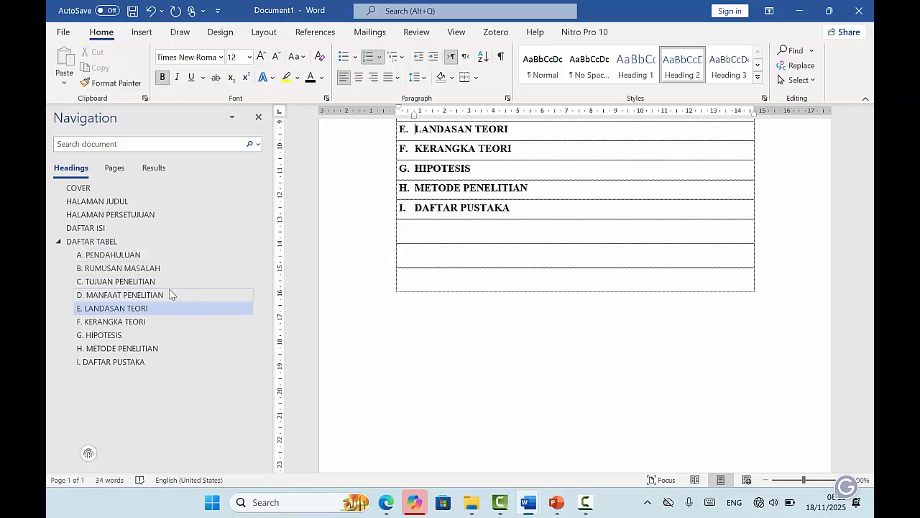
{"action": "scroll", "coordinate": [476, 178], "scroll_direction": "up", "scroll_amount": 3}
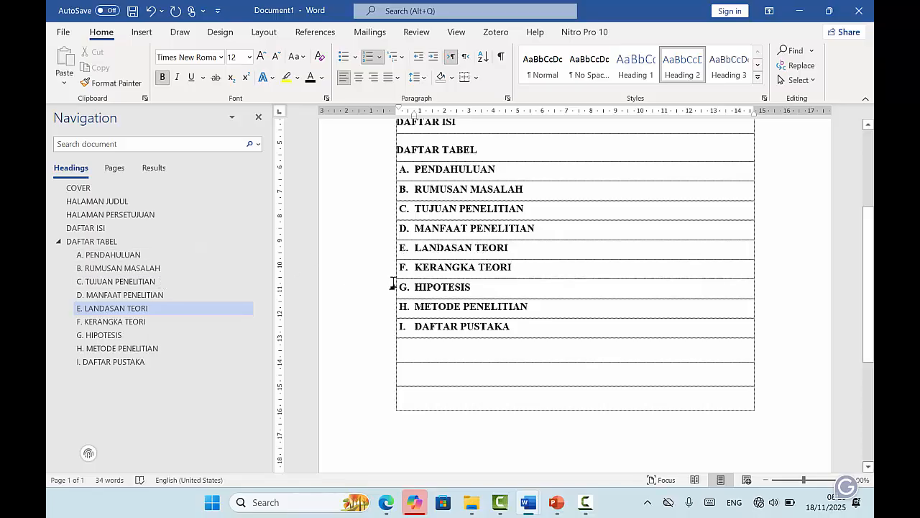
{"action": "scroll", "coordinate": [499, 248], "scroll_direction": "up", "scroll_amount": 3}
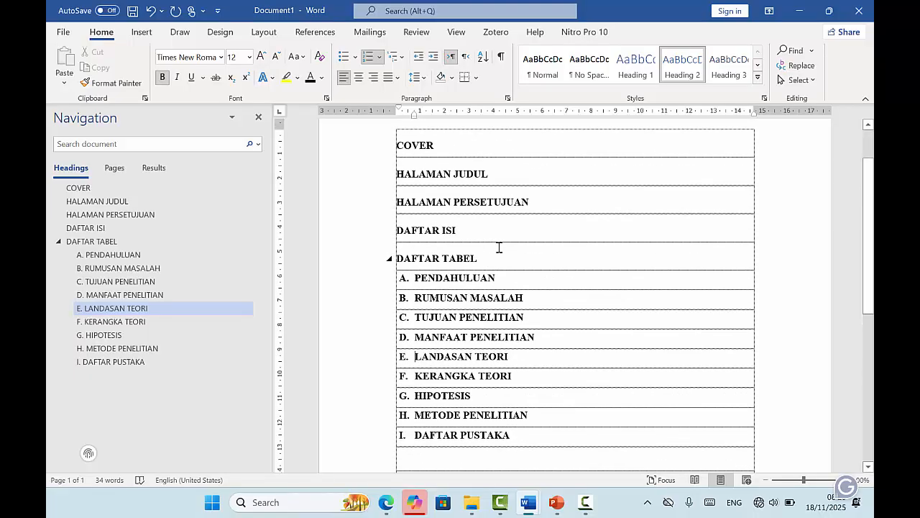
{"action": "scroll", "coordinate": [499, 247], "scroll_direction": "down", "scroll_amount": 1}
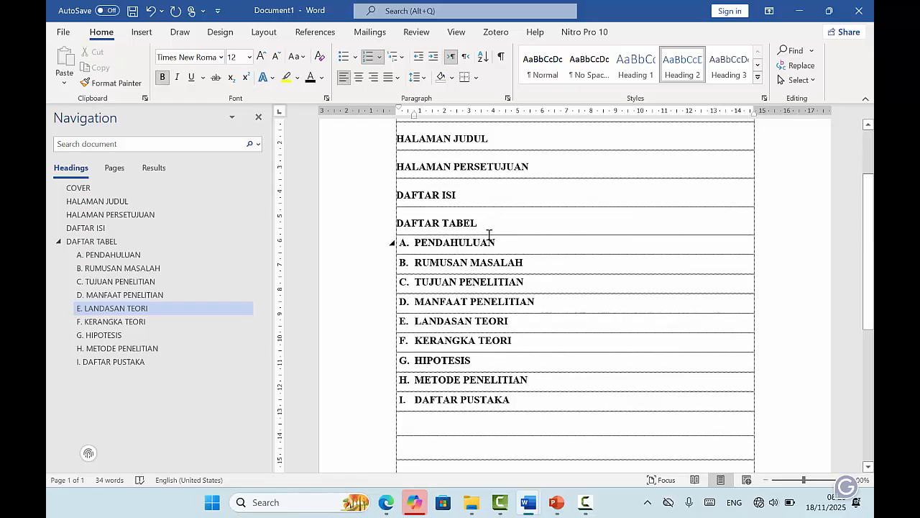
{"action": "scroll", "coordinate": [506, 208], "scroll_direction": "up", "scroll_amount": 2}
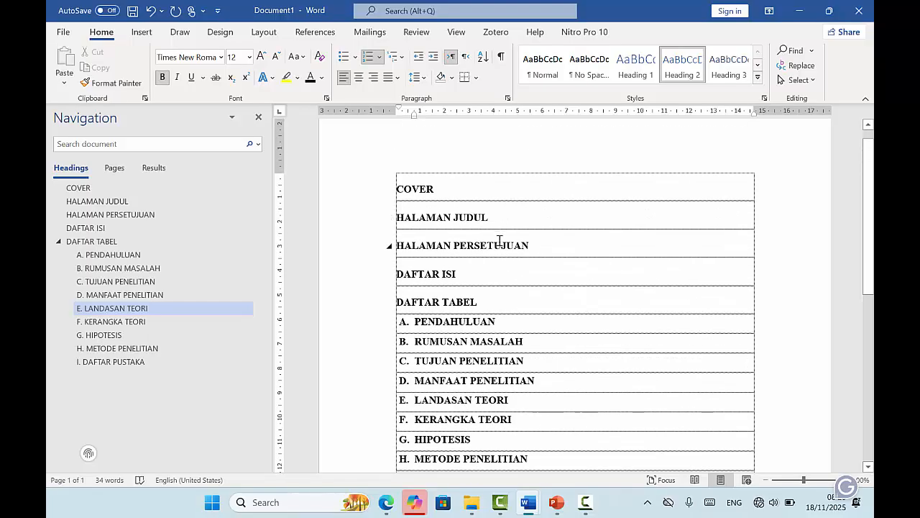
{"action": "scroll", "coordinate": [499, 241], "scroll_direction": "down", "scroll_amount": 2}
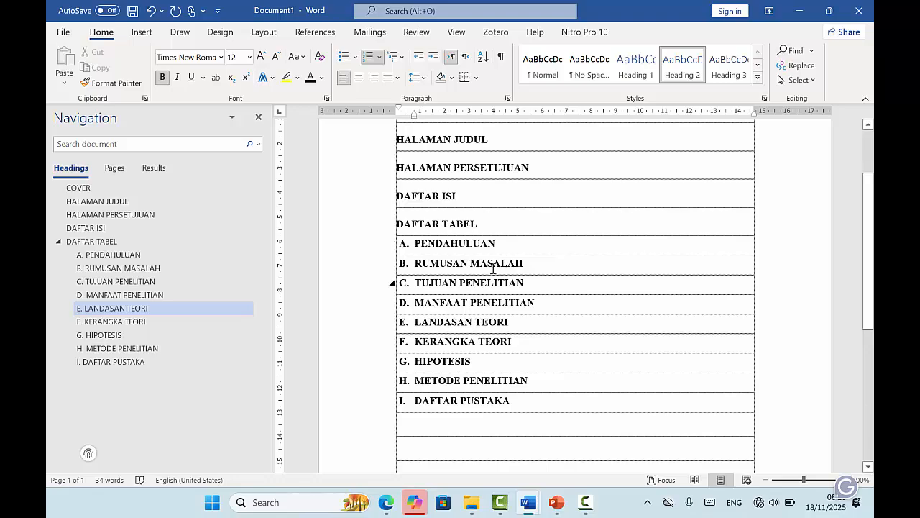
- Insert a page break after the COVER heading and replace the heading text with JUDUL
{"action": "scroll", "coordinate": [448, 236], "scroll_direction": "up", "scroll_amount": 2}
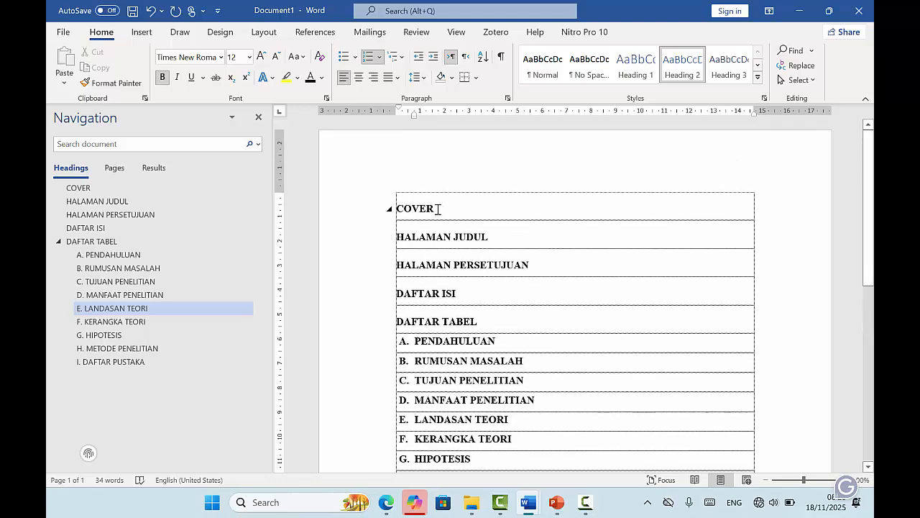
{"action": "left_click", "coordinate": [438, 209]}
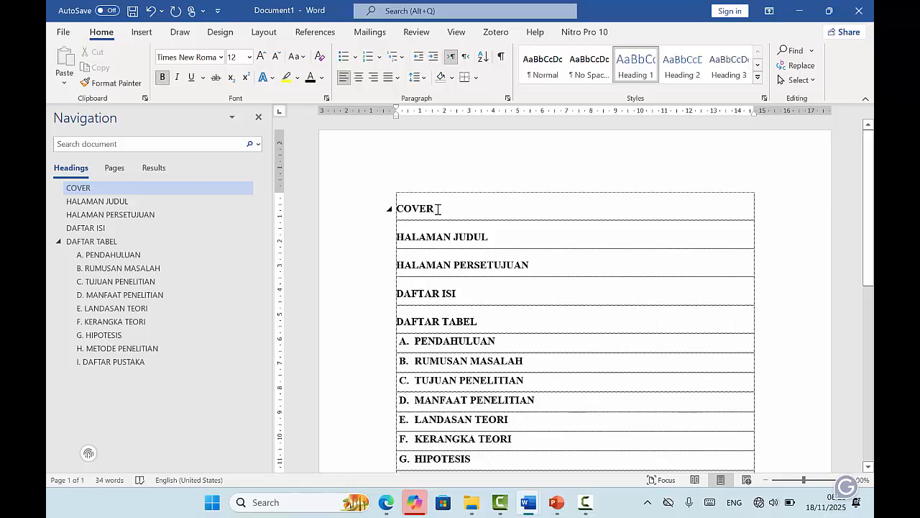
{"action": "key", "text": "ctrl+Return"}
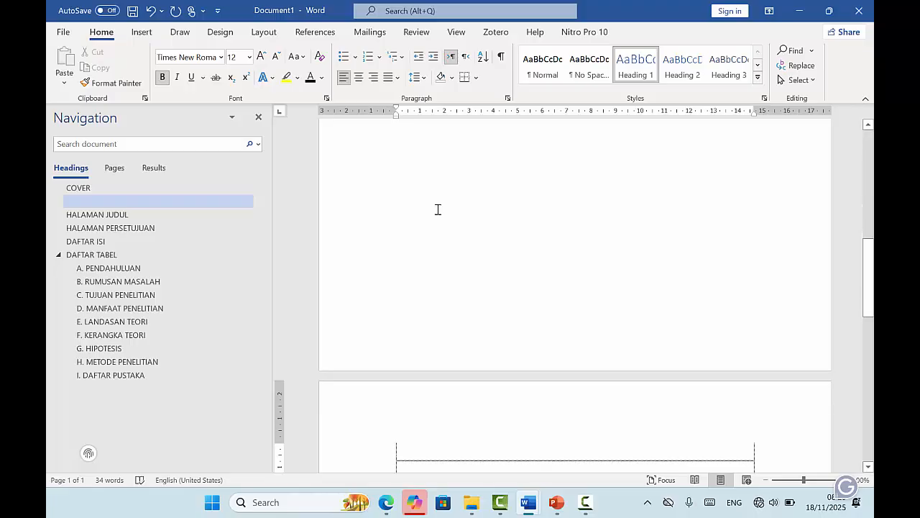
{"action": "key", "text": "ctrl+z"}
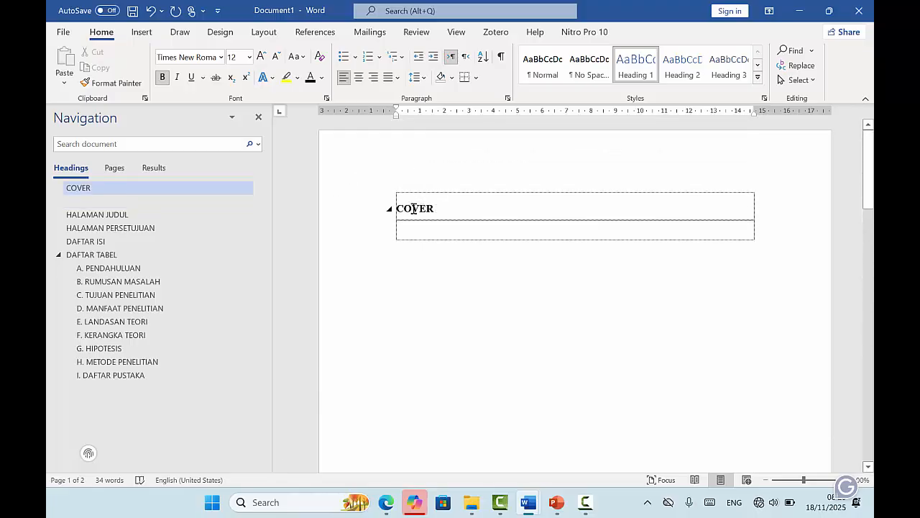
{"action": "double_click", "coordinate": [414, 209]}
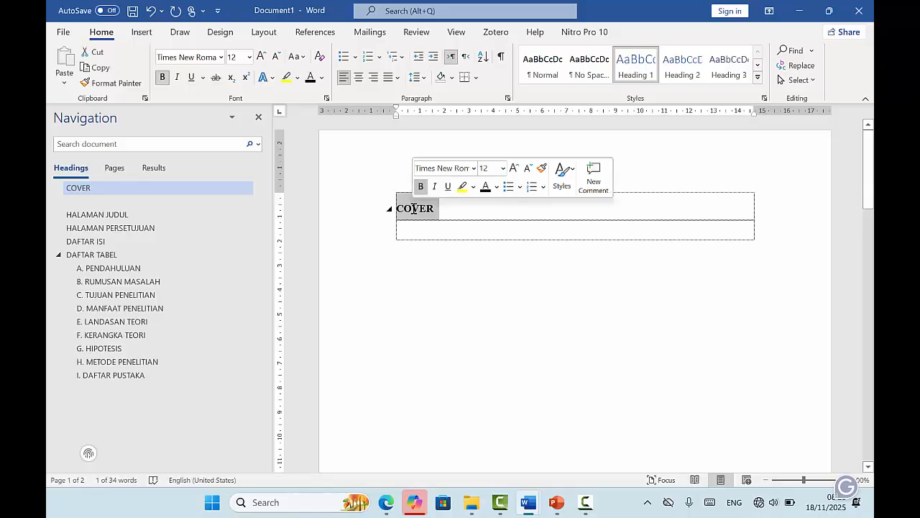
{"action": "type", "text": "JUDUL"}
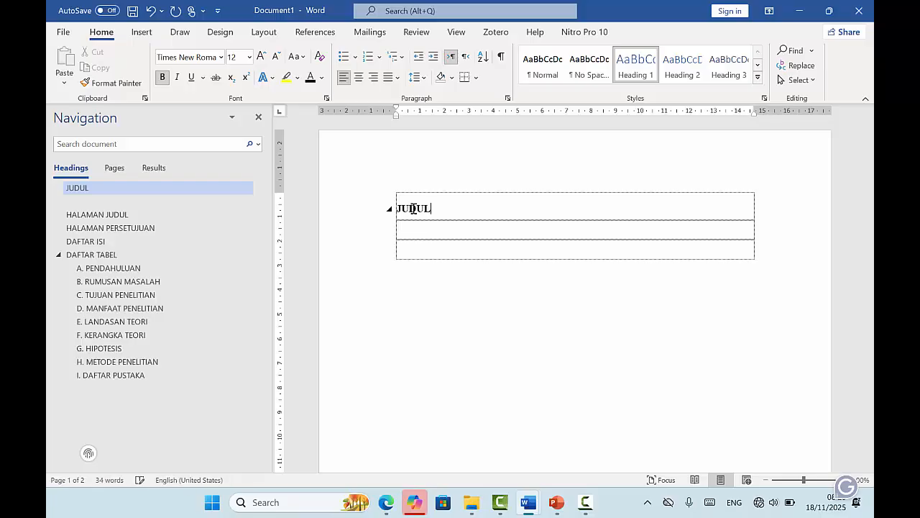
- Below JUDUL, add the spaced placeholder lines LOGO, DISUSUN UNTUK MEMPEROLEH GELAR..., NAMA, NIM and IDENTITAS KAMPUS
{"action": "key", "text": "Return"}
{"action": "key", "text": "Return"}
{"action": "type", "text": "1"}
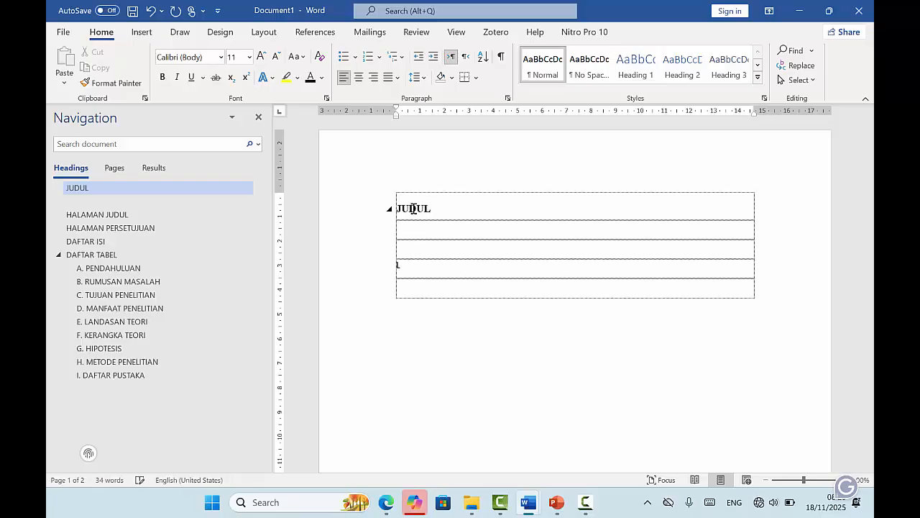
{"action": "key", "text": "Return"}
{"action": "key", "text": "Return"}
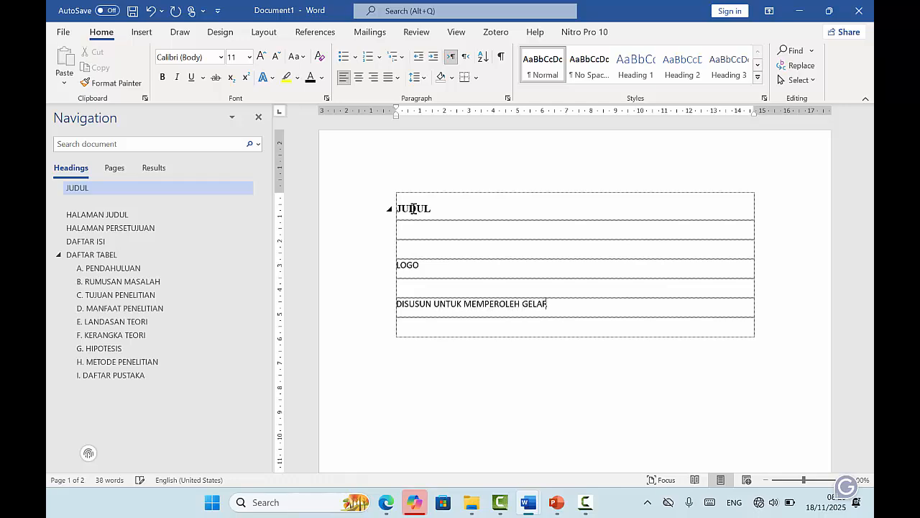
{"action": "key", "text": "Tab"}
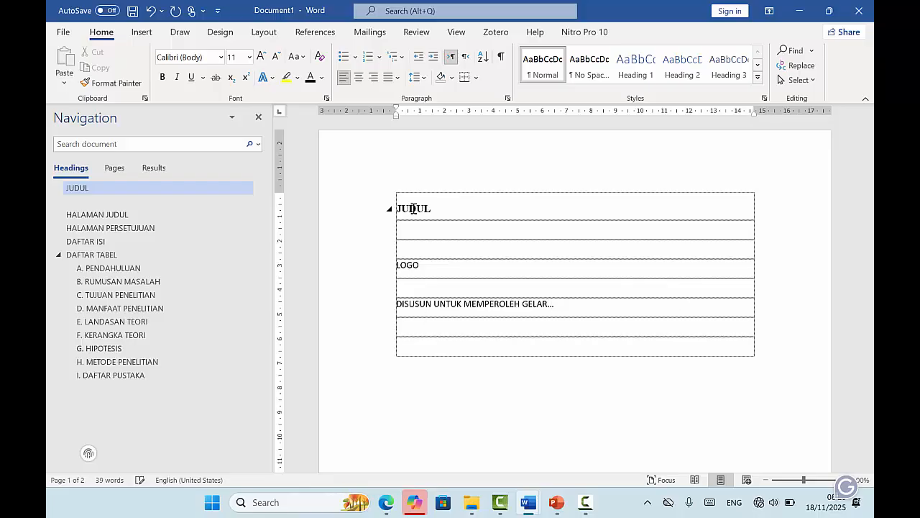
{"action": "key", "text": "Tab"}
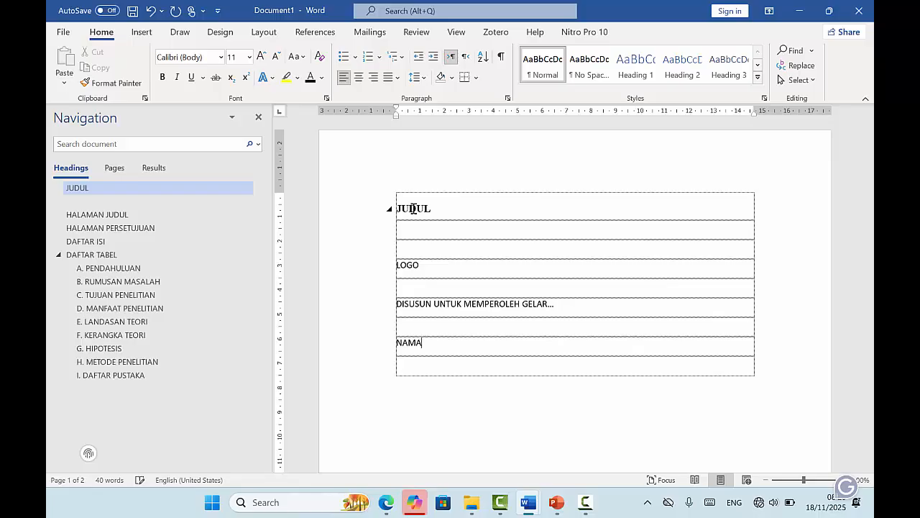
{"action": "key", "text": "Tab"}
{"action": "key", "text": "Tab"}
{"action": "key", "text": "Tab"}
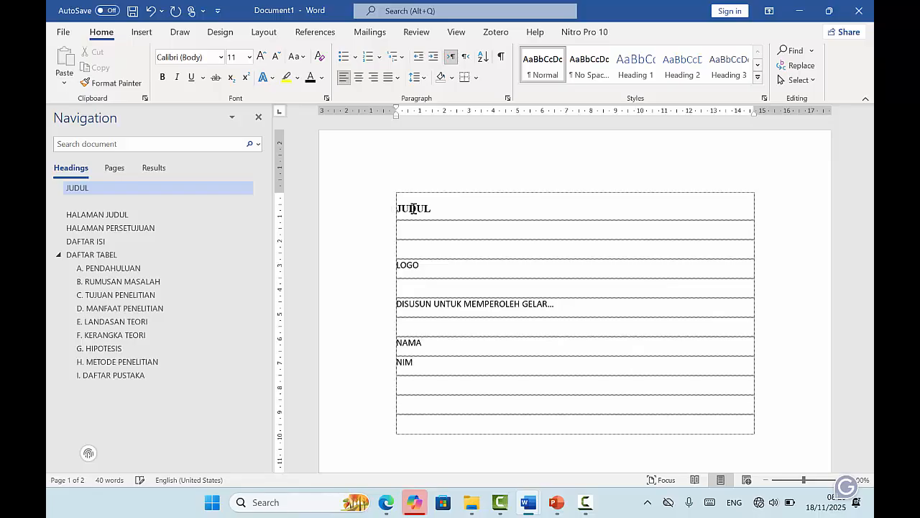
{"action": "type", "text": "IDENTITAS KAMPUS"}
- Insert a page break after HALAMAN JUDUL and add an empty paragraph below that heading
{"action": "scroll", "coordinate": [413, 209], "scroll_direction": "down", "scroll_amount": 15}
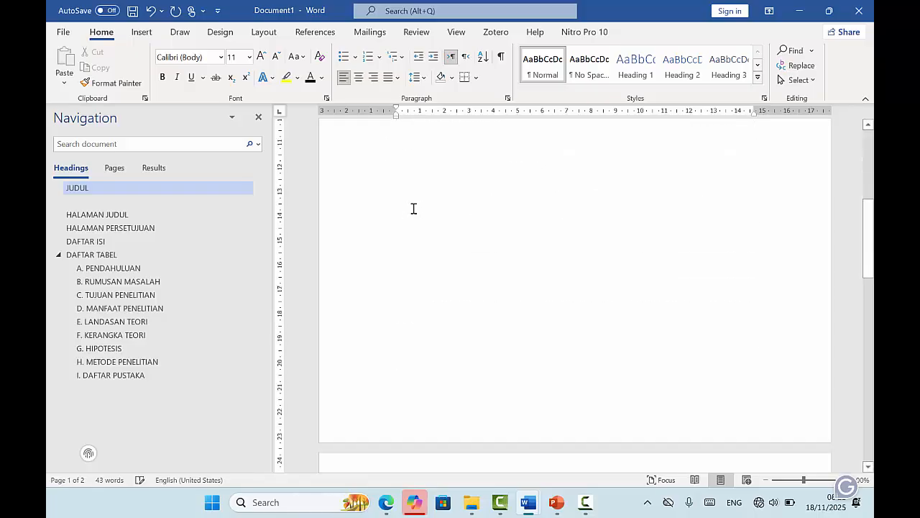
{"action": "left_click", "coordinate": [535, 260]}
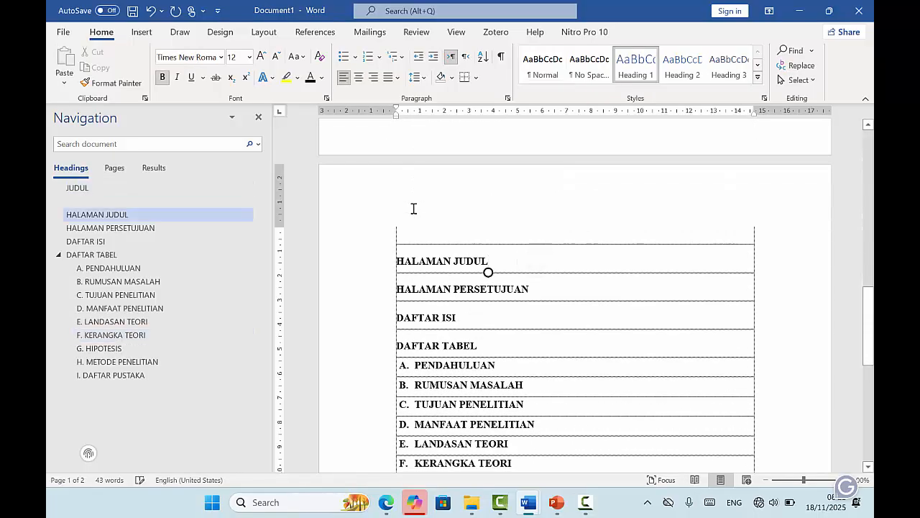
{"action": "key", "text": "ctrl+Return"}
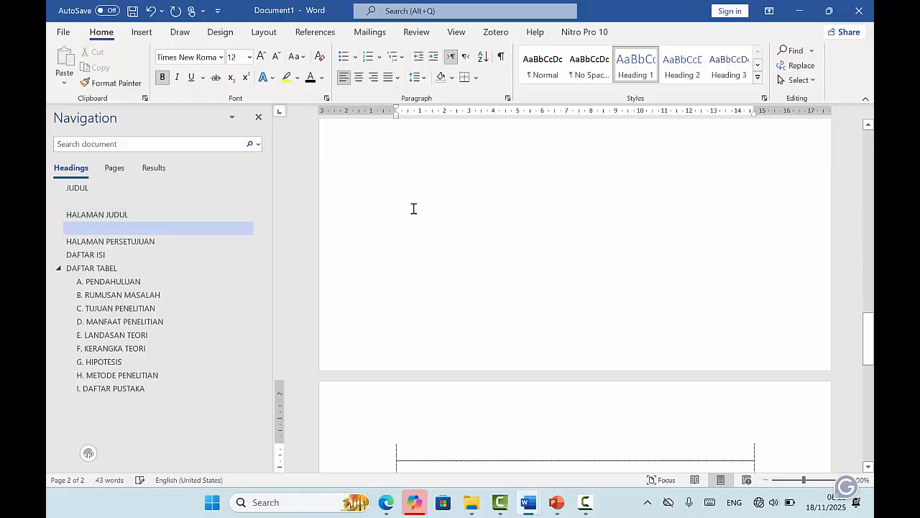
{"action": "scroll", "coordinate": [413, 208], "scroll_direction": "up", "scroll_amount": 3}
{"action": "left_click", "coordinate": [533, 224]}
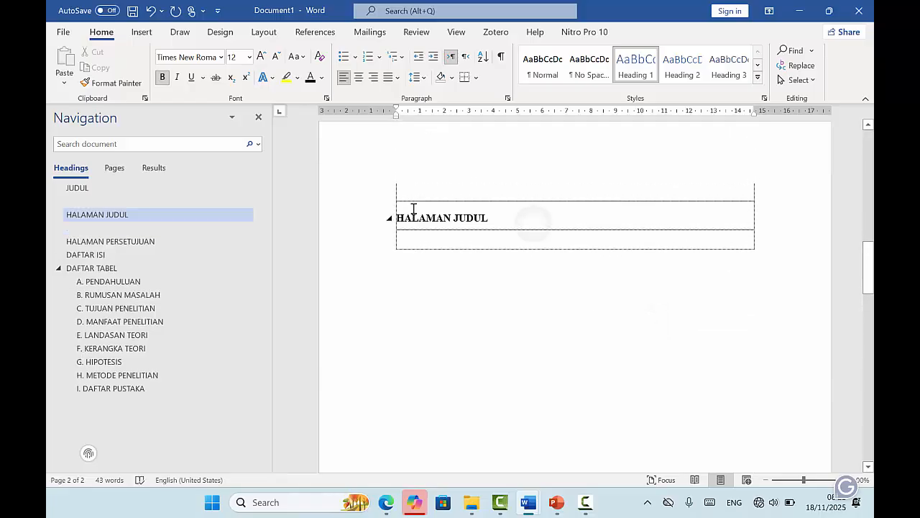
{"action": "key", "text": "Return"}
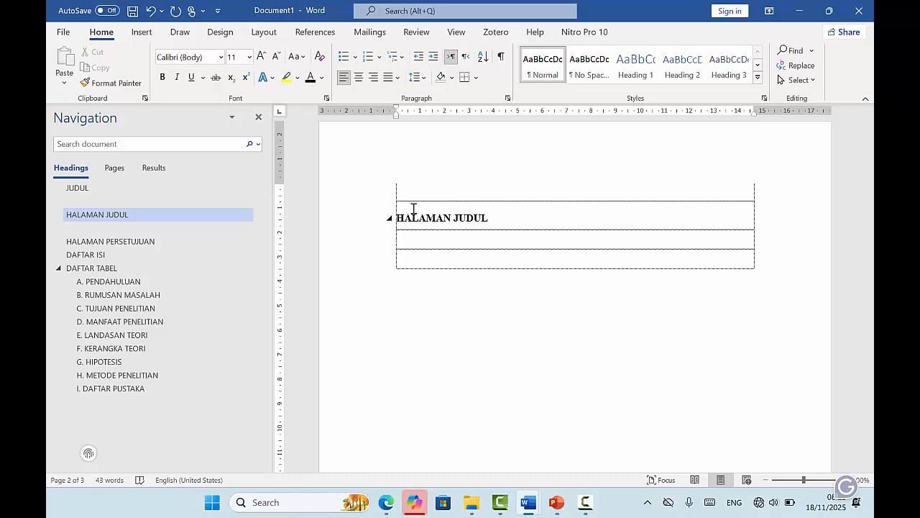
- Insert a page break after the HALAMAN PERSETUJUAN heading so that DAFTAR ISI starts a new page
{"action": "scroll", "coordinate": [413, 208], "scroll_direction": "down", "scroll_amount": 10}
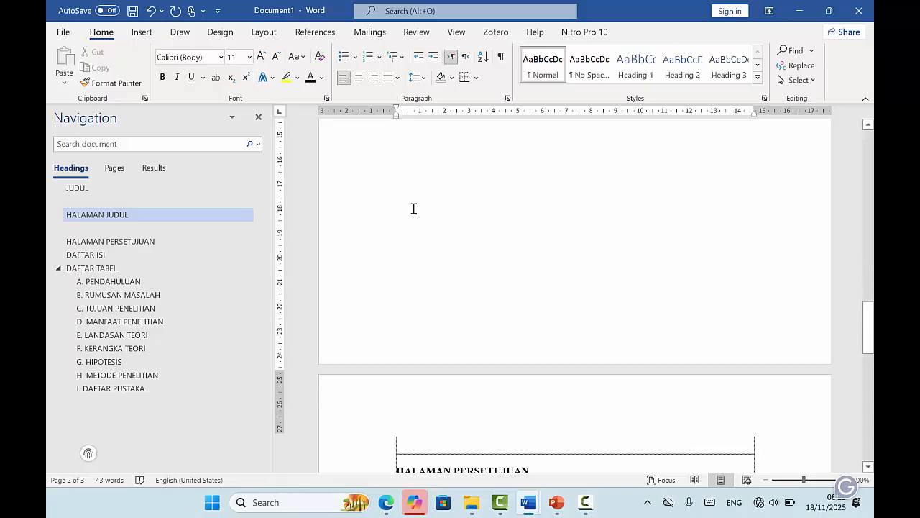
{"action": "scroll", "coordinate": [413, 208], "scroll_direction": "down", "scroll_amount": 9}
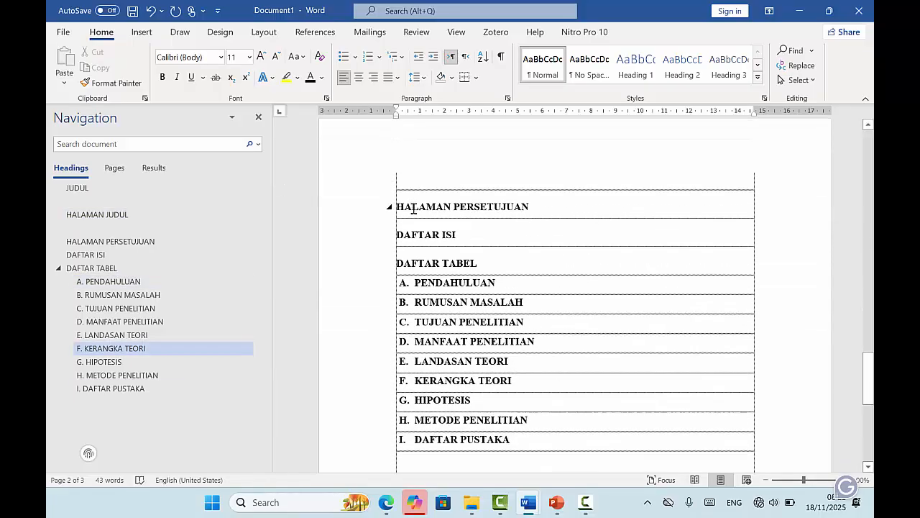
{"action": "scroll", "coordinate": [413, 209], "scroll_direction": "up", "scroll_amount": 6}
{"action": "scroll", "coordinate": [413, 209], "scroll_direction": "down", "scroll_amount": 3}
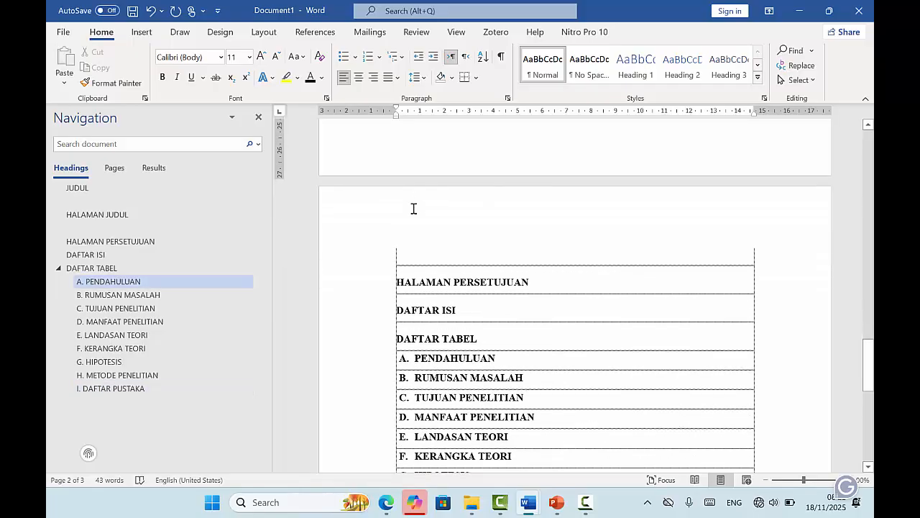
{"action": "scroll", "coordinate": [414, 209], "scroll_direction": "down", "scroll_amount": 3}
{"action": "scroll", "coordinate": [413, 208], "scroll_direction": "up", "scroll_amount": 10}
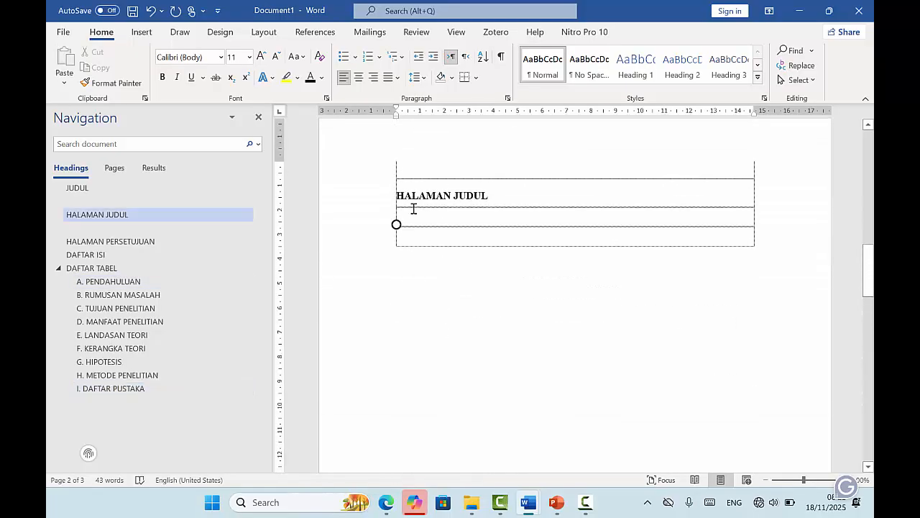
{"action": "scroll", "coordinate": [414, 208], "scroll_direction": "down", "scroll_amount": 8}
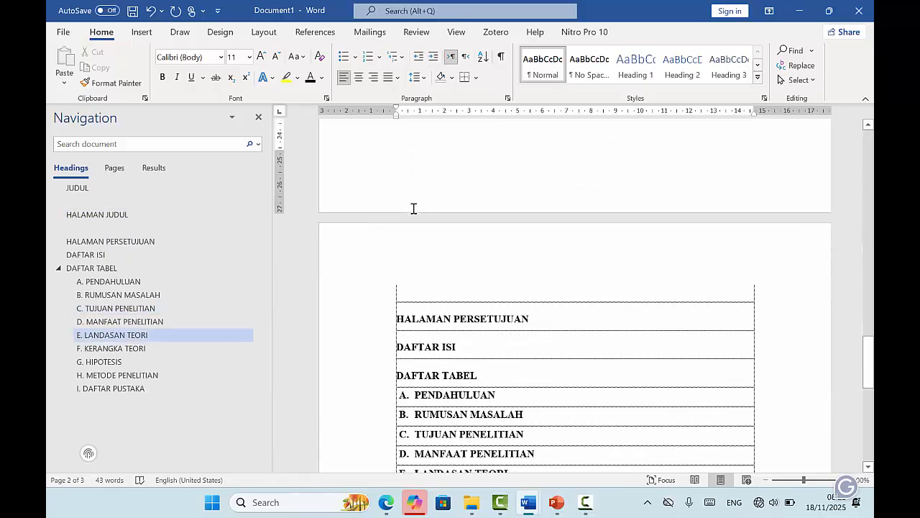
{"action": "left_click", "coordinate": [565, 322]}
{"action": "key", "text": "ctrl+Return"}
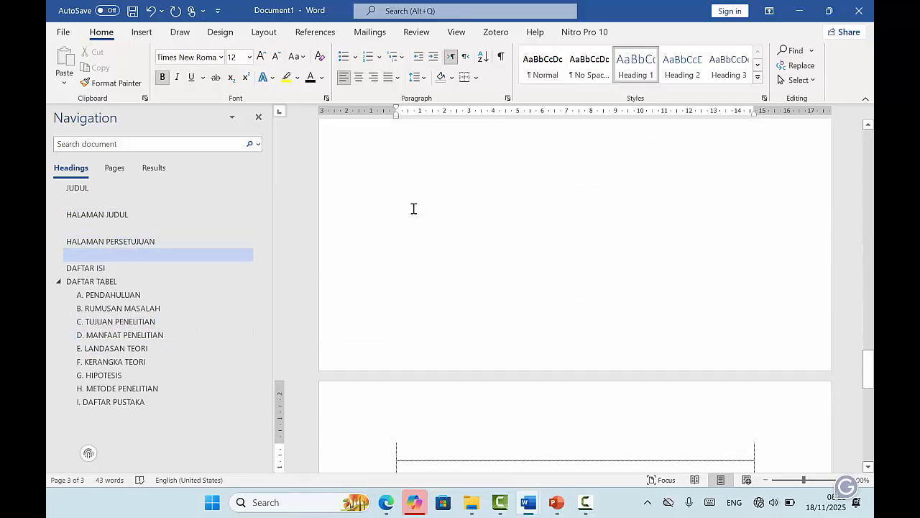
- Insert page breaks after the DAFTAR ISI and DAFTAR TABEL headings
{"action": "scroll", "coordinate": [414, 209], "scroll_direction": "down", "scroll_amount": 4}
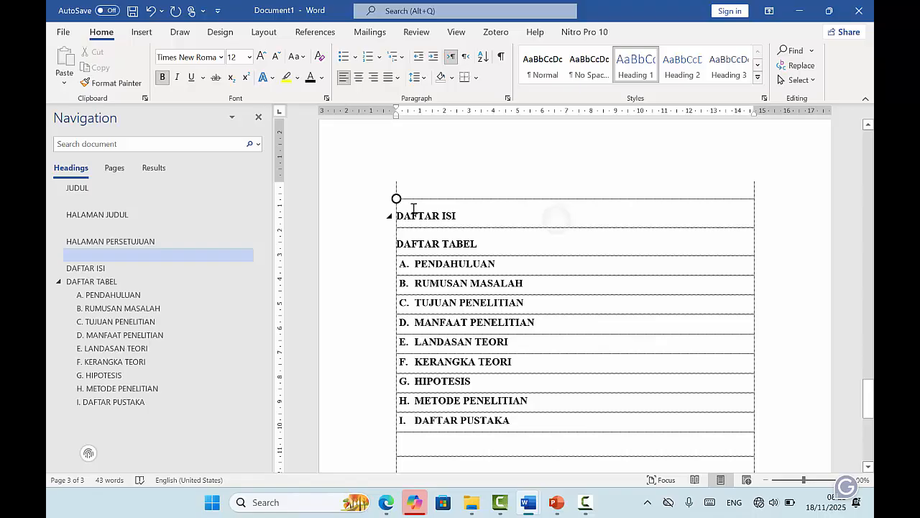
{"action": "left_click", "coordinate": [556, 219]}
{"action": "key", "text": "ctrl+Return"}
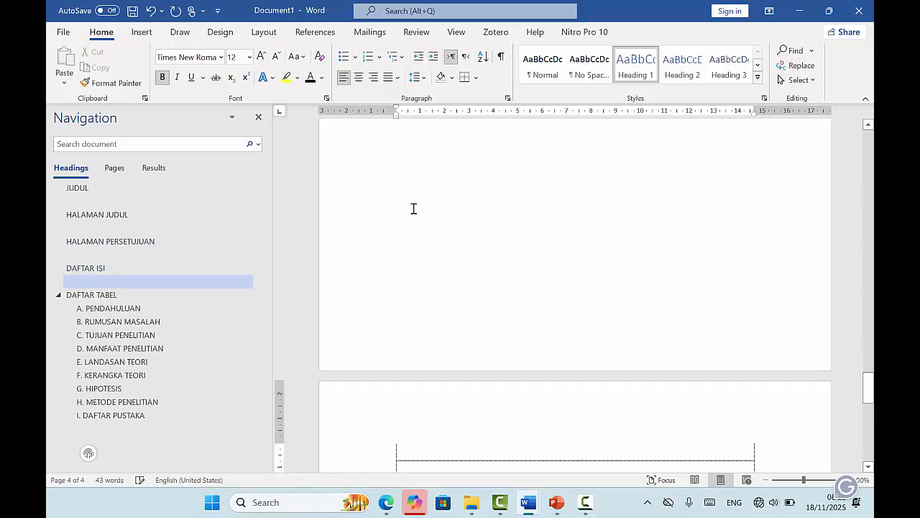
{"action": "scroll", "coordinate": [414, 208], "scroll_direction": "up", "scroll_amount": 5}
{"action": "scroll", "coordinate": [413, 209], "scroll_direction": "down", "scroll_amount": 10}
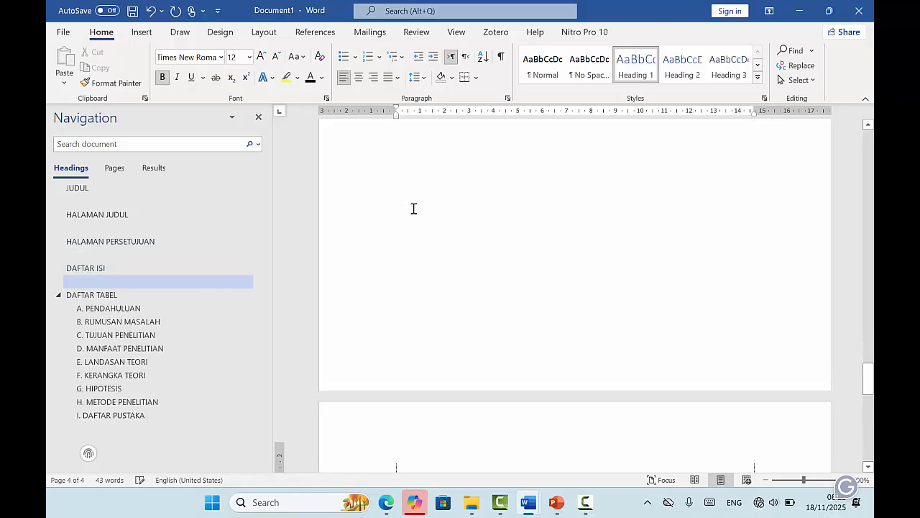
{"action": "left_click", "coordinate": [489, 211]}
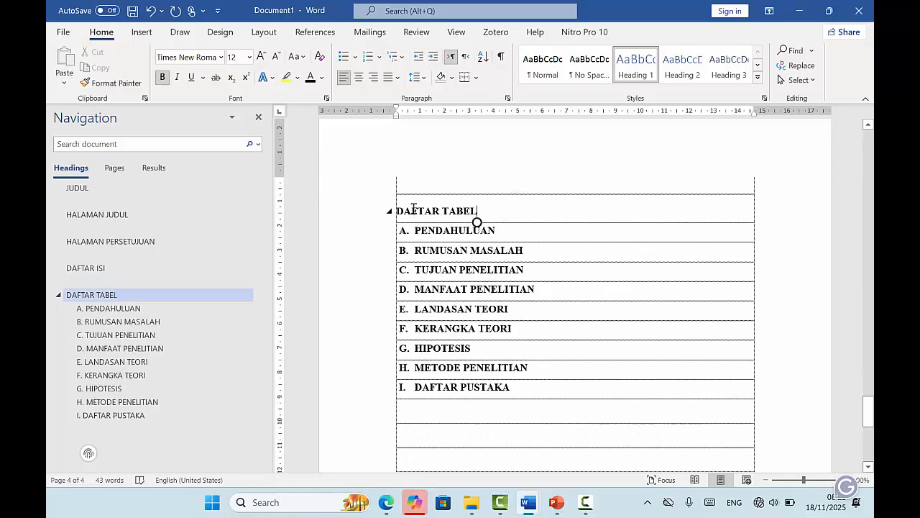
{"action": "key", "text": "ctrl+Return"}
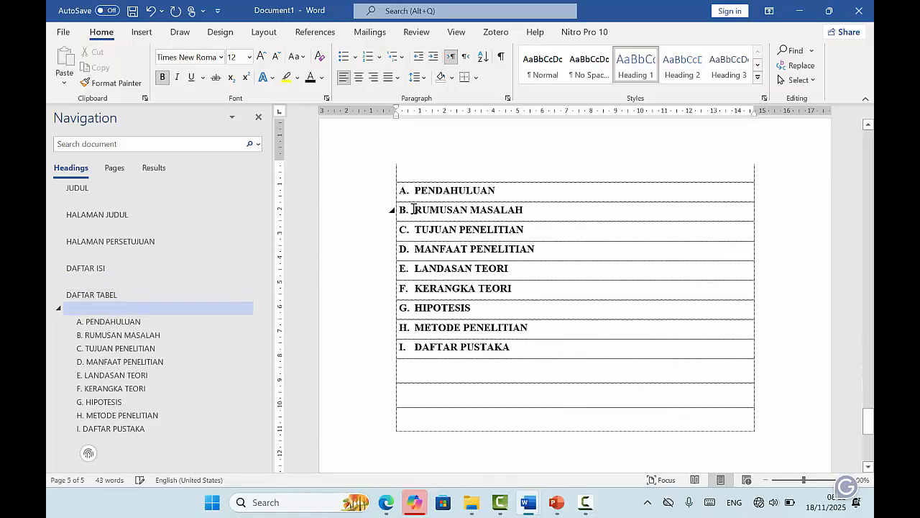
{"action": "key", "text": "Down"}
- Add an empty paragraph under DAFTAR ISI and insert an automatic table of contents titled Contents there
{"action": "scroll", "coordinate": [413, 209], "scroll_direction": "up", "scroll_amount": 10}
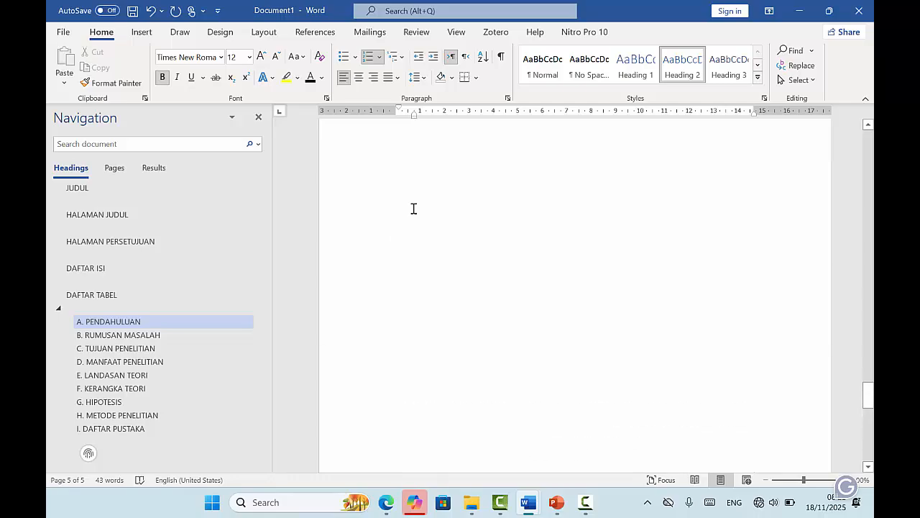
{"action": "scroll", "coordinate": [413, 209], "scroll_direction": "up", "scroll_amount": 8}
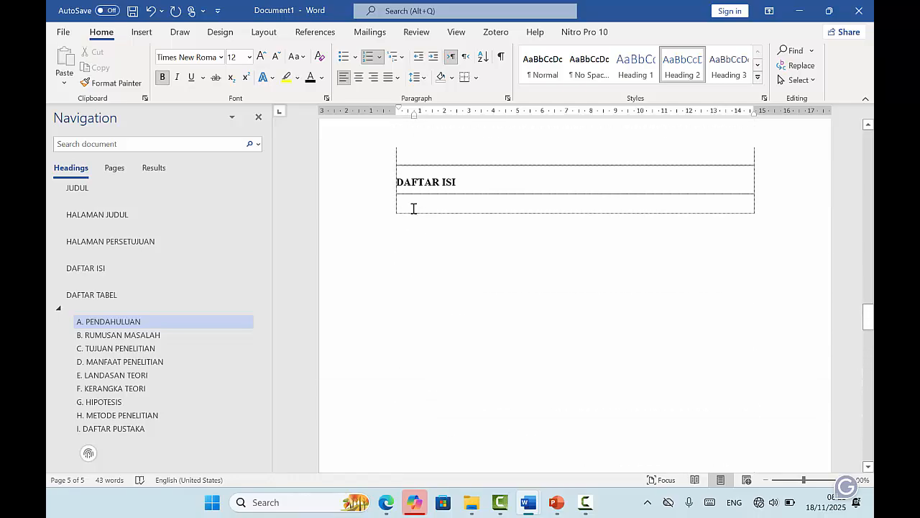
{"action": "left_click", "coordinate": [414, 209]}
{"action": "key", "text": "Return"}
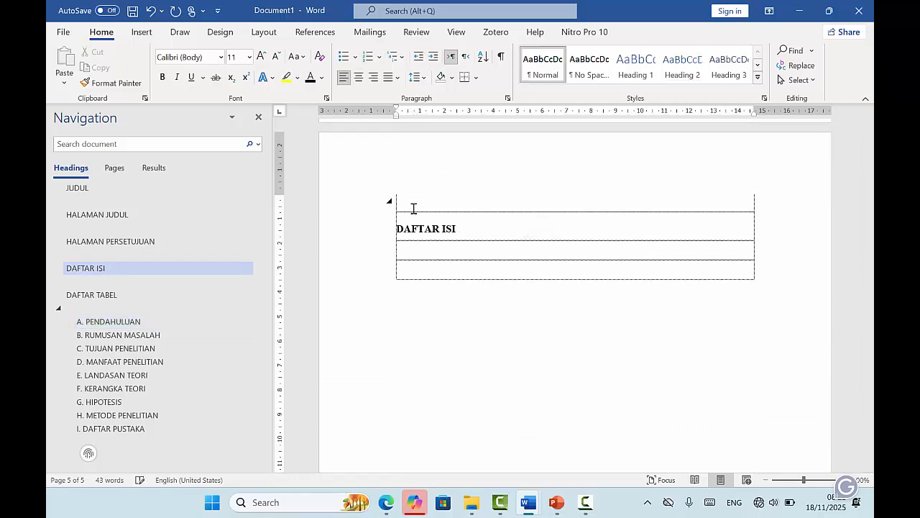
{"action": "left_click", "coordinate": [406, 203]}
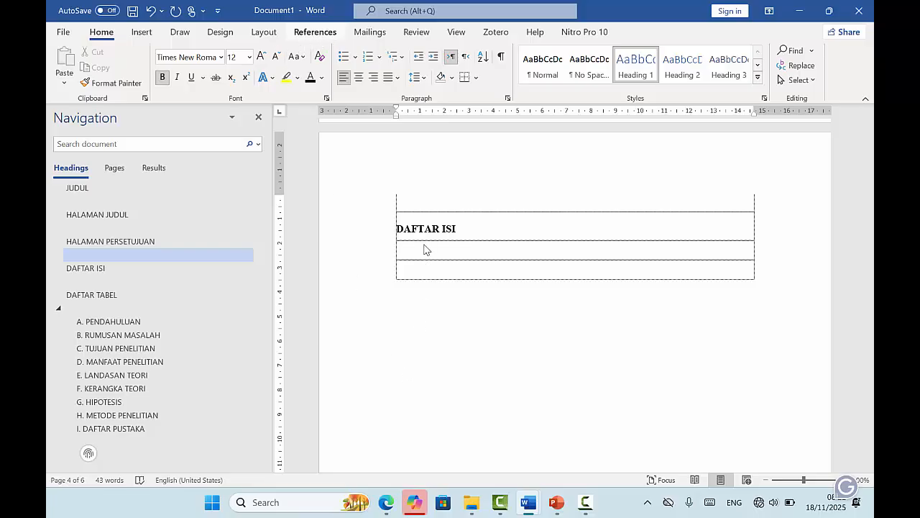
{"action": "left_click", "coordinate": [302, 32]}
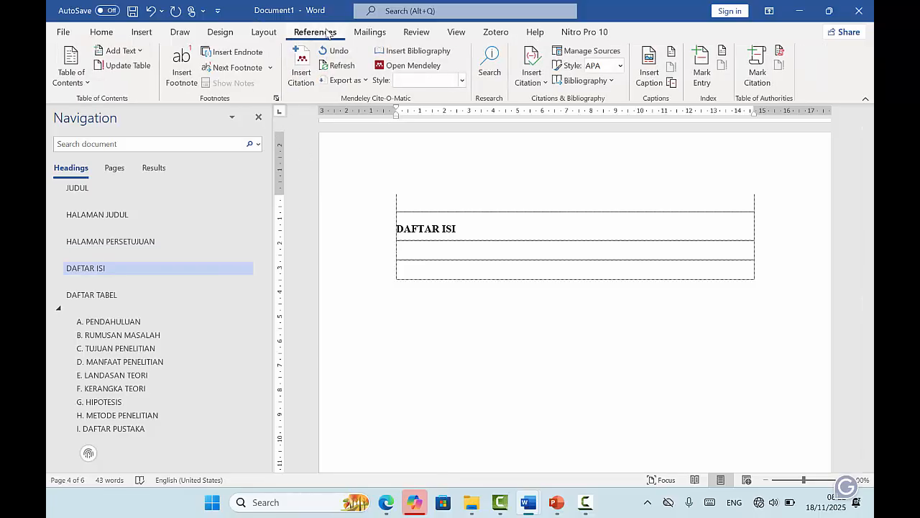
{"action": "left_click", "coordinate": [87, 86]}
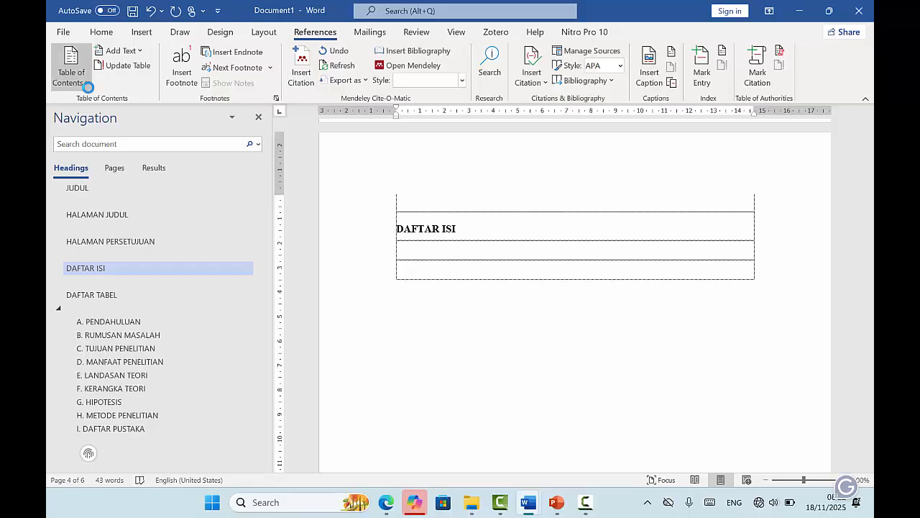
{"action": "left_click", "coordinate": [114, 173]}
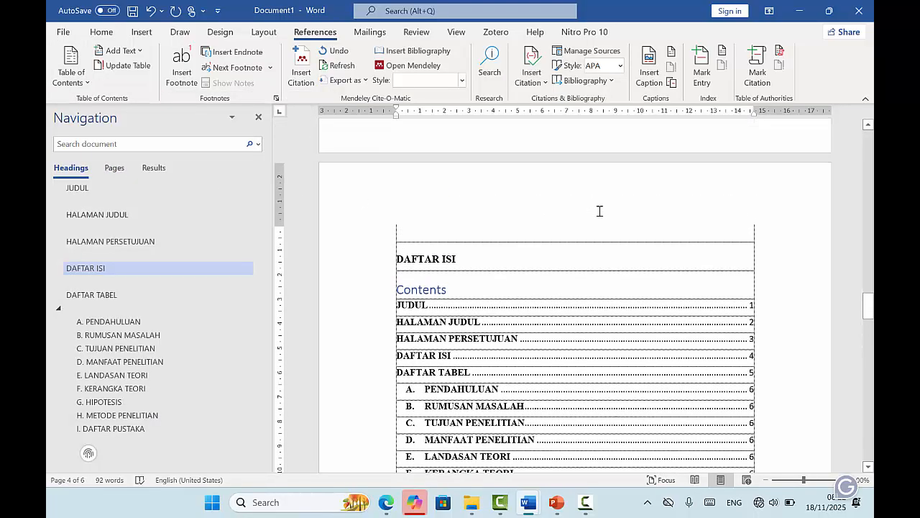
{"action": "scroll", "coordinate": [505, 302], "scroll_direction": "down", "scroll_amount": 3}
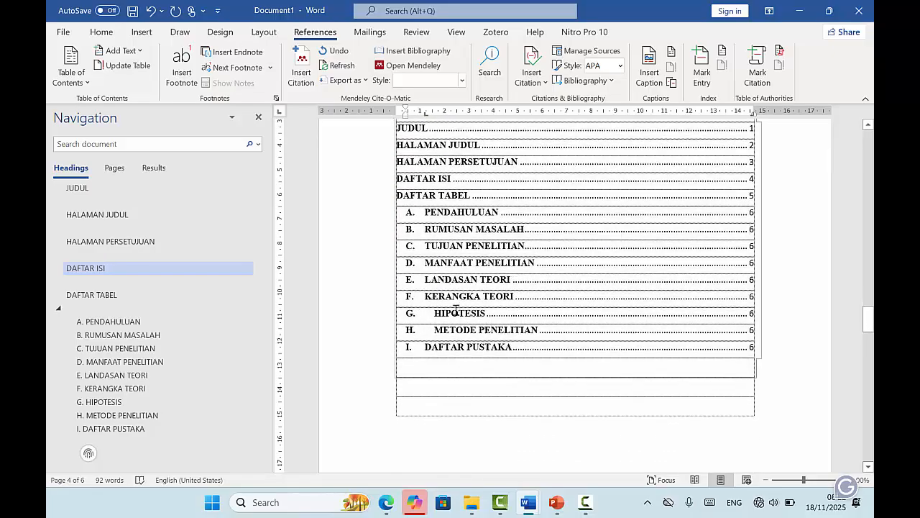
- Try deleting the blank heading between DAFTAR TABEL and A. PENDAHULUAN with its content, and undo the deletion
{"action": "left_click_drag", "start_coordinate": [461, 348], "coordinate": [463, 204]}
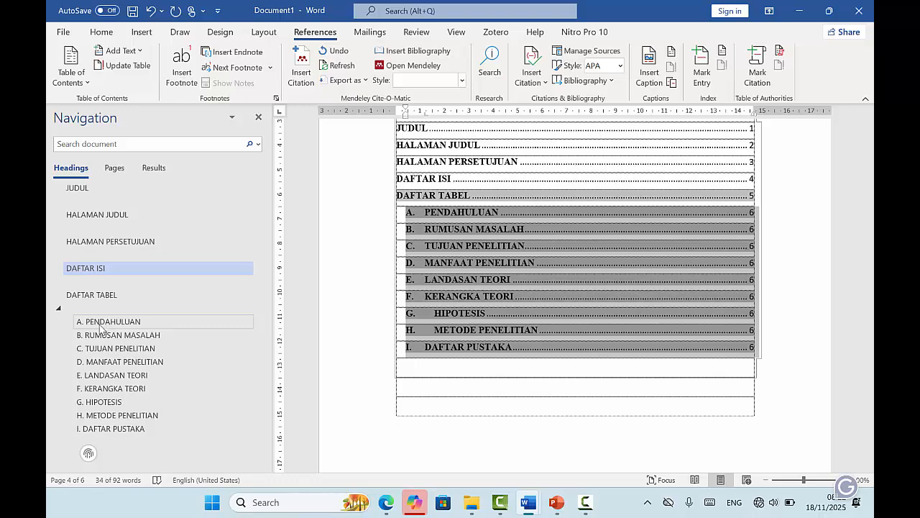
{"action": "left_click", "coordinate": [121, 309]}
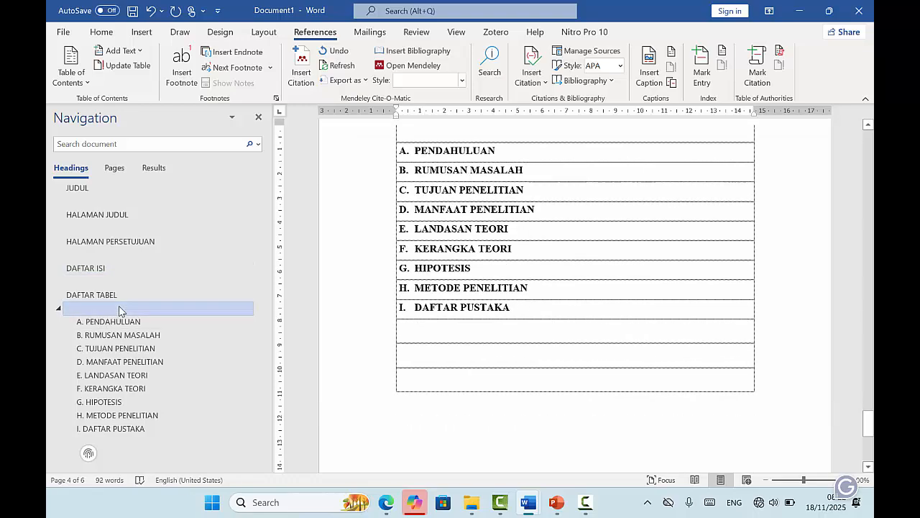
{"action": "right_click", "coordinate": [119, 309]}
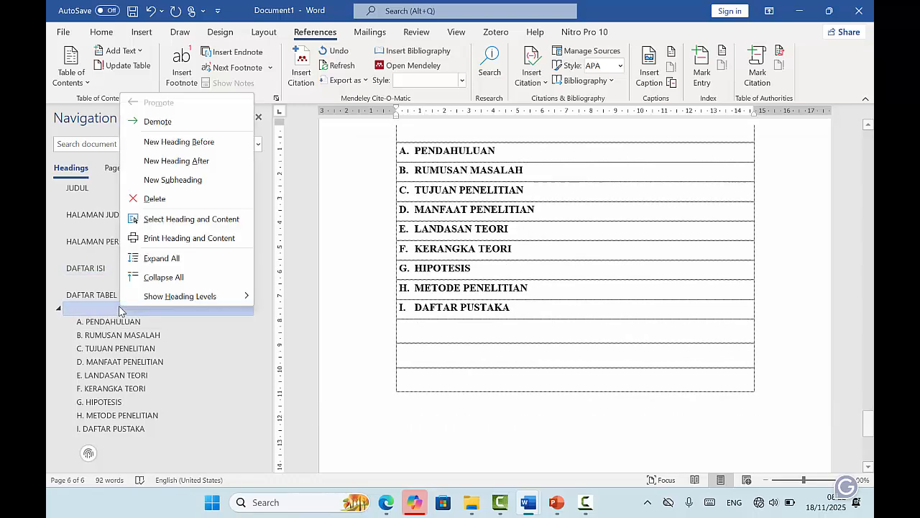
{"action": "left_click", "coordinate": [179, 199]}
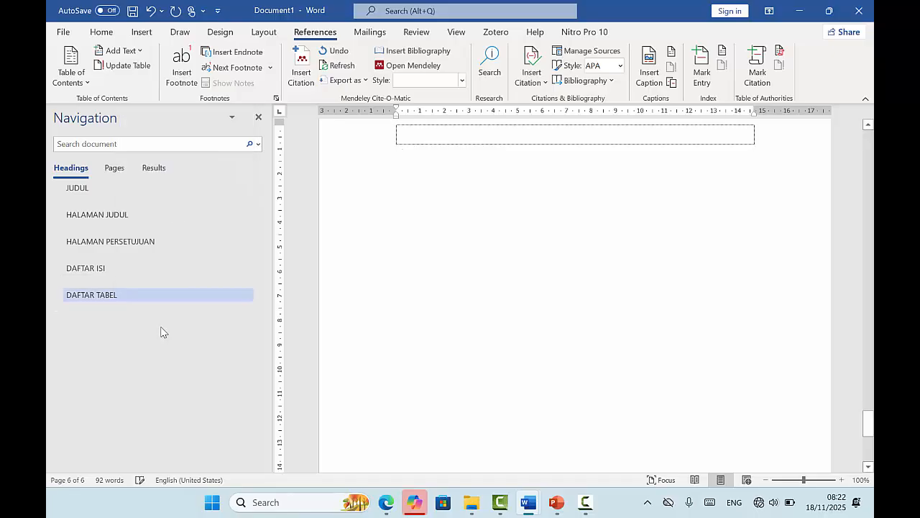
{"action": "key", "text": "ctrl+z"}
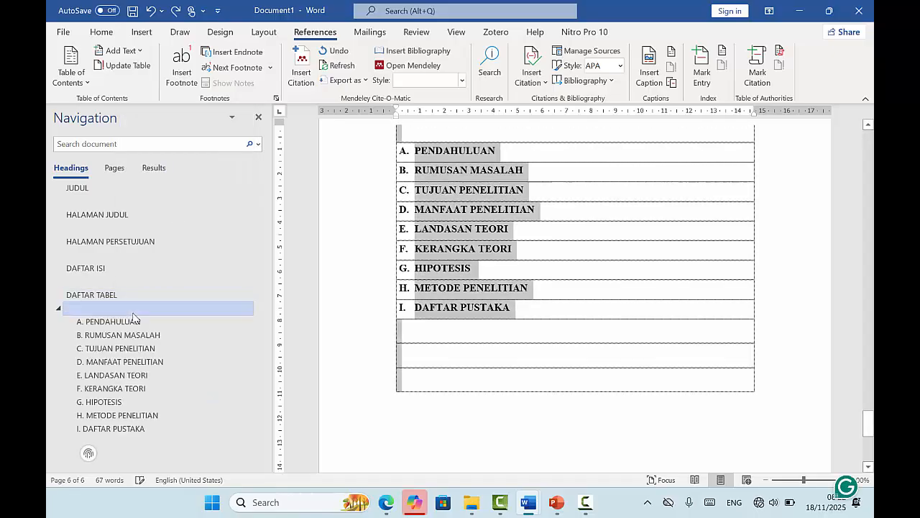
- Add a body paragraph below the A. PENDAHULUAN heading with the filler text "Gdsgsgnog io j ioio o jo oijoijogj gojgo"
{"action": "left_click", "coordinate": [115, 325]}
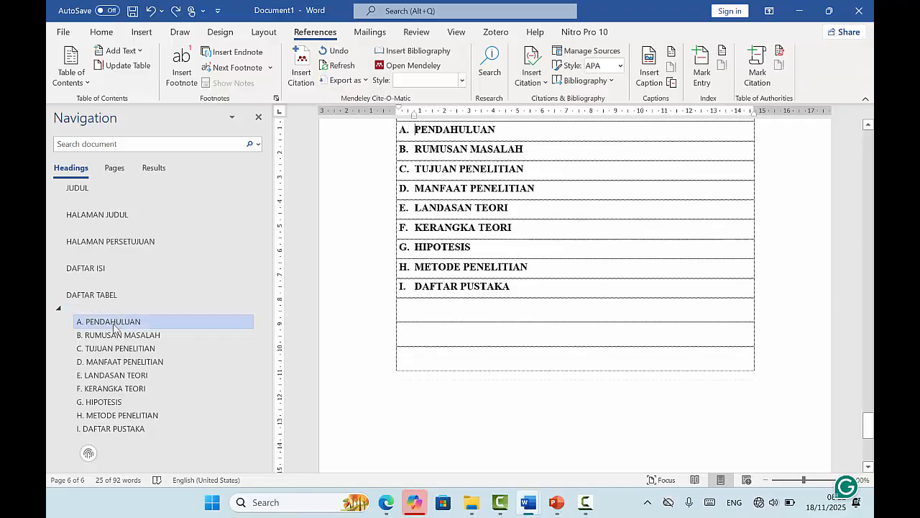
{"action": "left_click", "coordinate": [113, 337]}
{"action": "scroll", "coordinate": [477, 188], "scroll_direction": "up", "scroll_amount": 2}
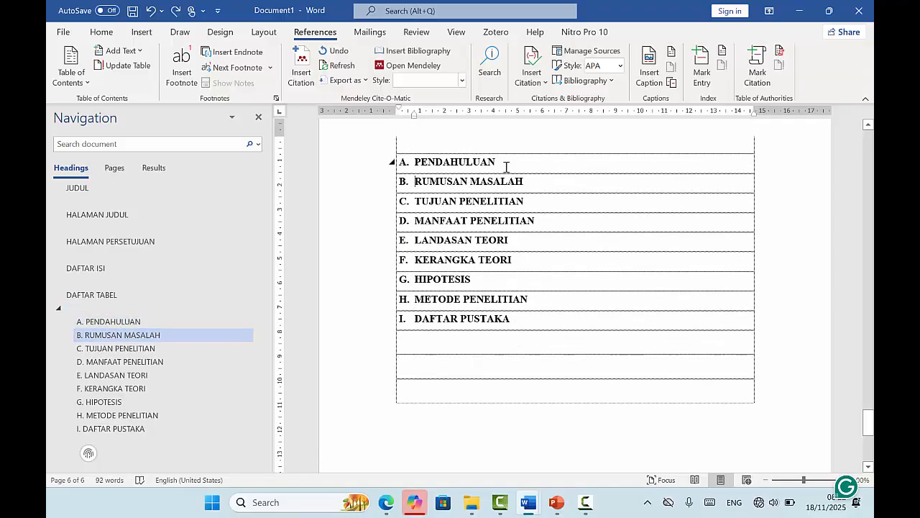
{"action": "left_click", "coordinate": [506, 165]}
{"action": "key", "text": "Return"}
{"action": "type", "text": "DVVSFDVFS "}
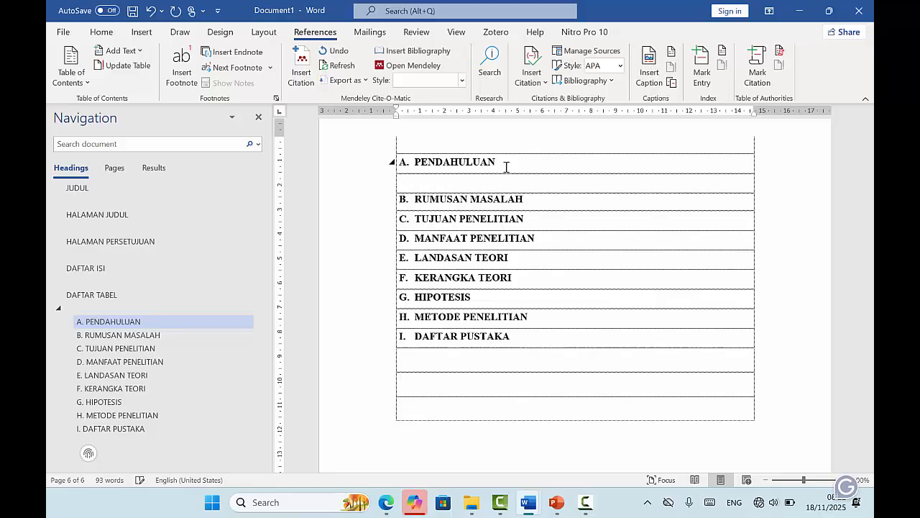
{"action": "type", "text": "gdsgsgnog io j iojo o jo oijoijogj gojgo"}
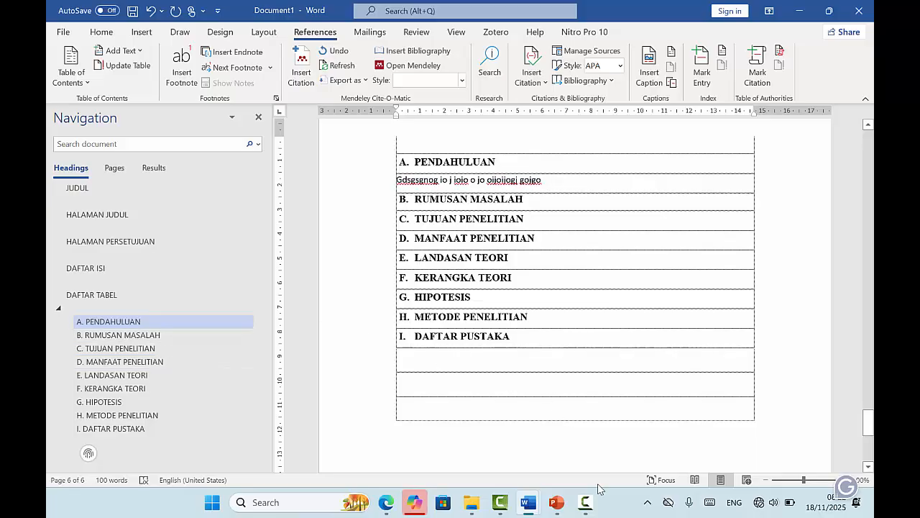
- Switch to the PowerPoint presentation Langkah Awal Membuat Proposal Skripsi to review the proposal steps slide
{"action": "left_click", "coordinate": [553, 503]}
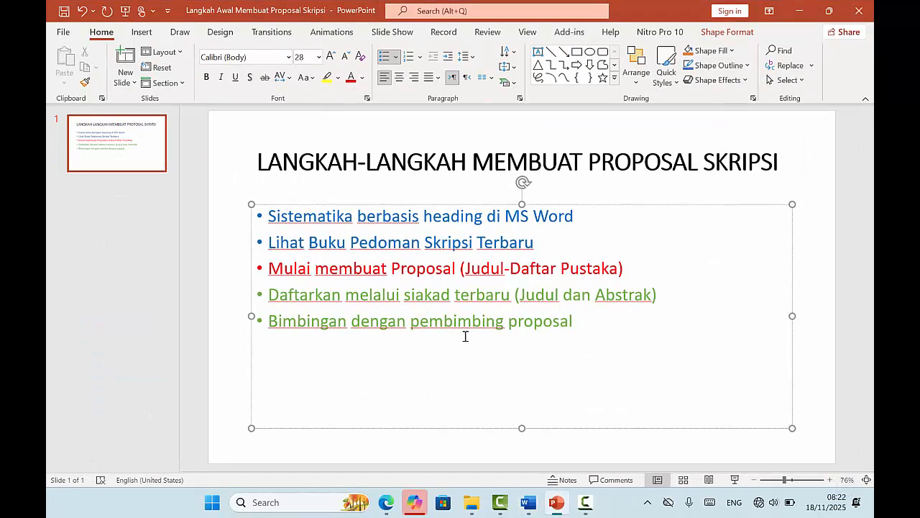